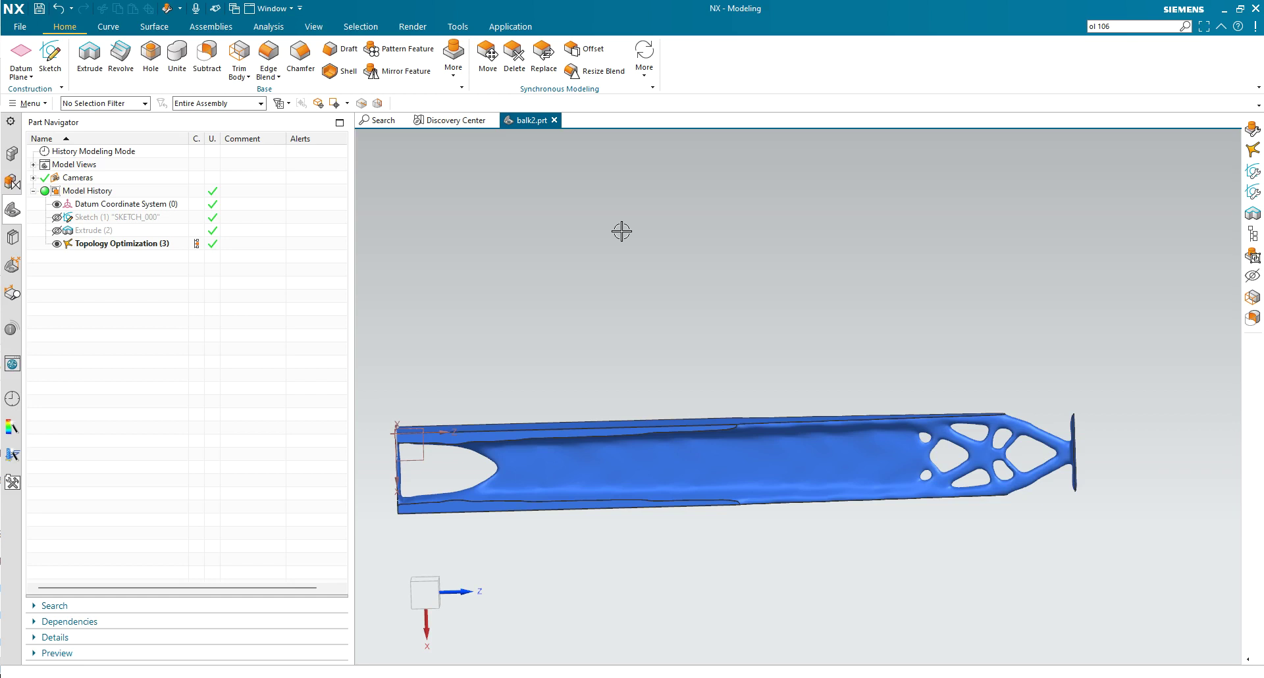
# Step: Open the Topology Optimization (3) feature from the Part Navigator for editing
pyautogui.doubleClick(138, 244)
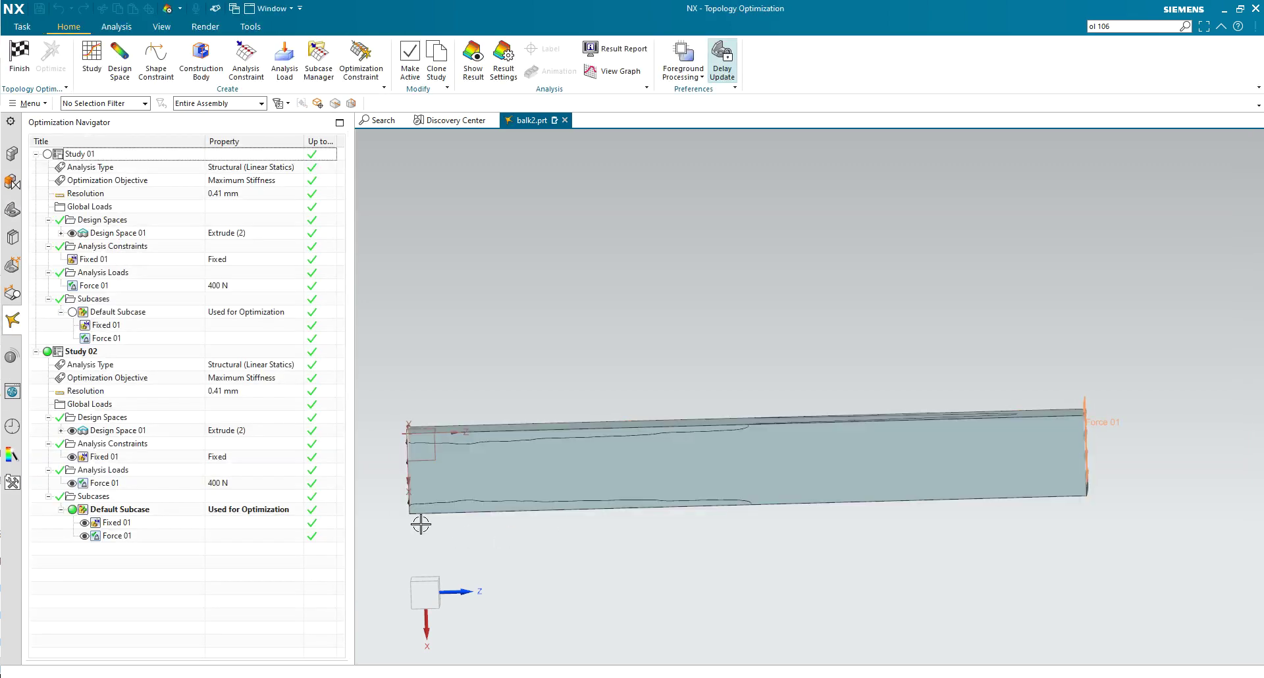
# Step: Collapse Study 01, review Design Space 01, and finish back to Modeling
pyautogui.click(36, 154)
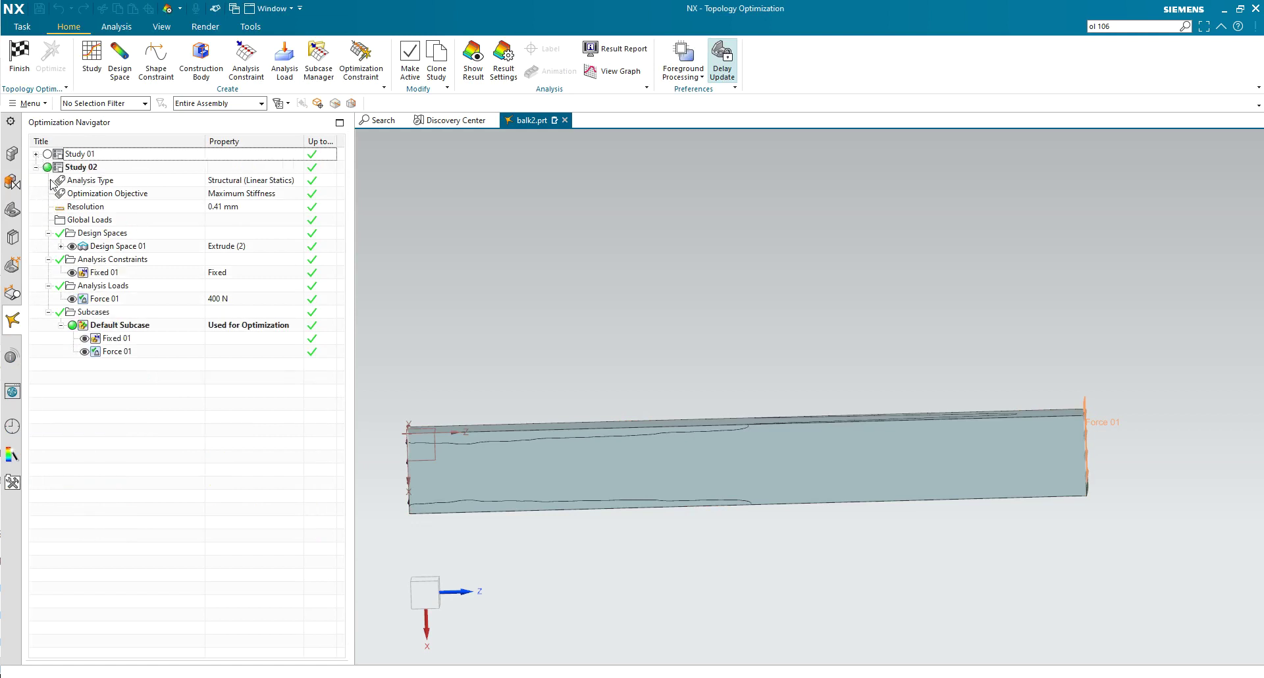
pyautogui.click(61, 246)
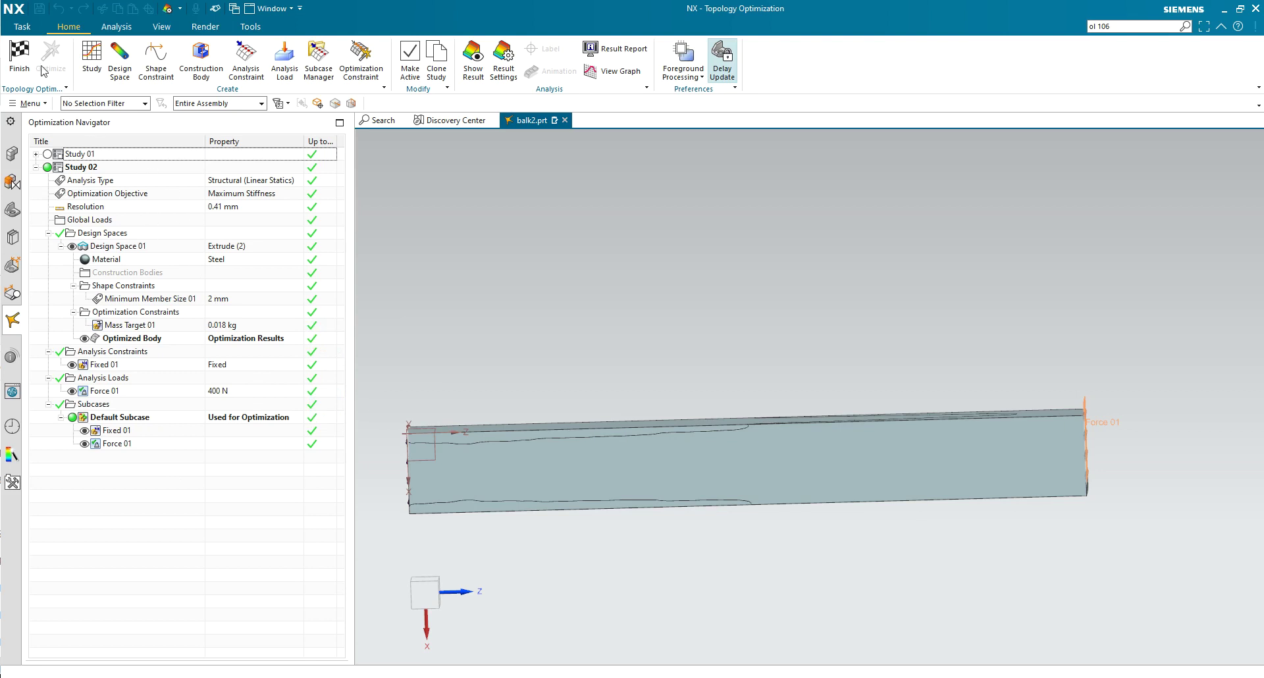
pyautogui.click(19, 56)
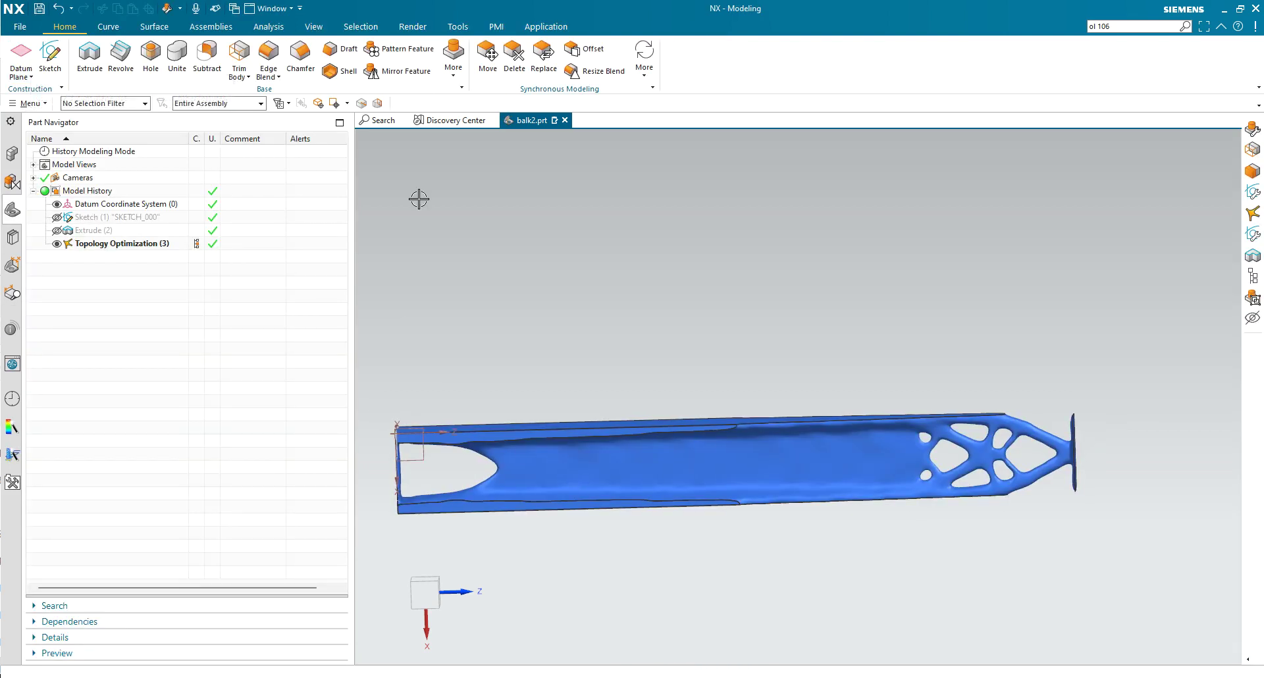
# Step: Orbit the optimized beam and switch to the Pre/Post application
pyautogui.moveTo(819, 342)
pyautogui.mouseDown(button='middle')
pyautogui.moveTo(781, 361)
pyautogui.moveTo(813, 319)
pyautogui.mouseUp(button='middle')
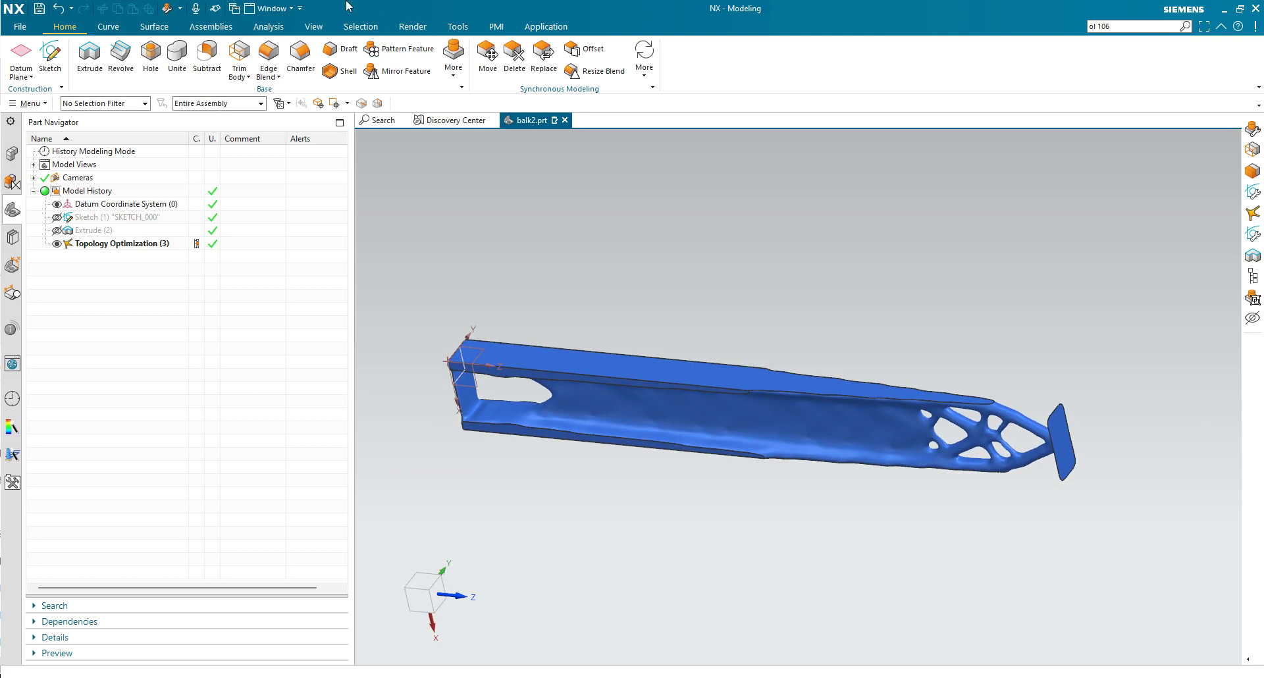
pyautogui.click(546, 27)
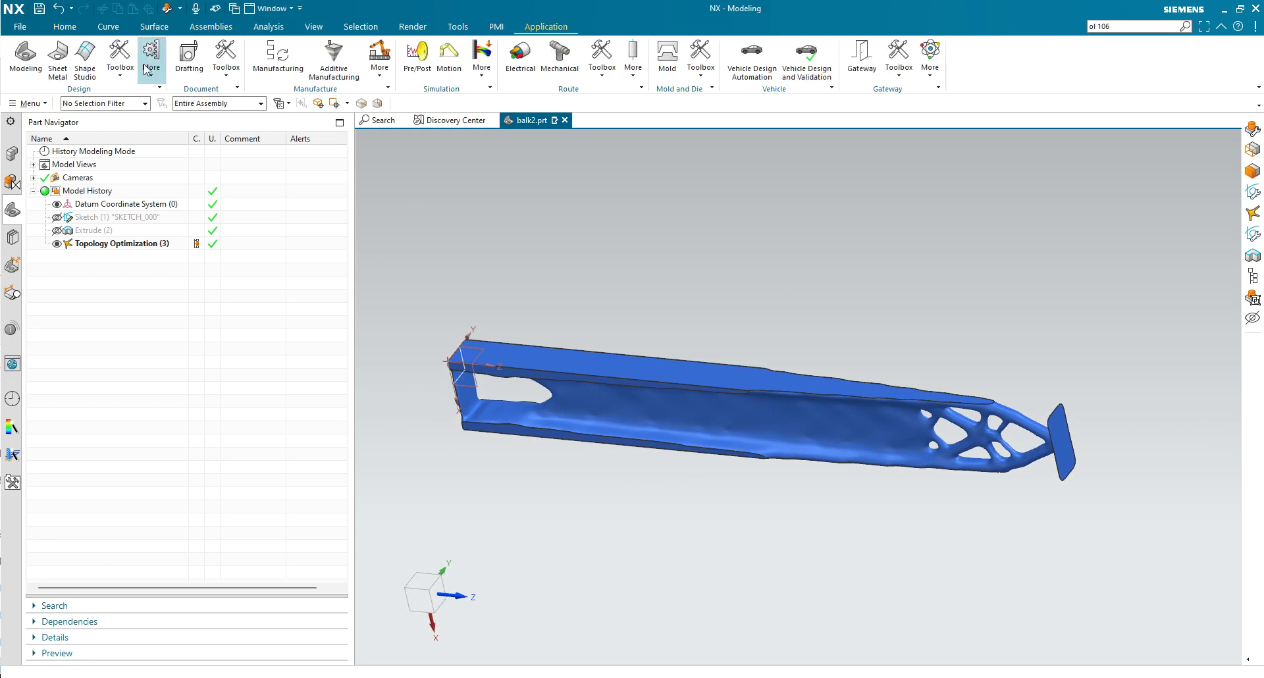
pyautogui.click(419, 65)
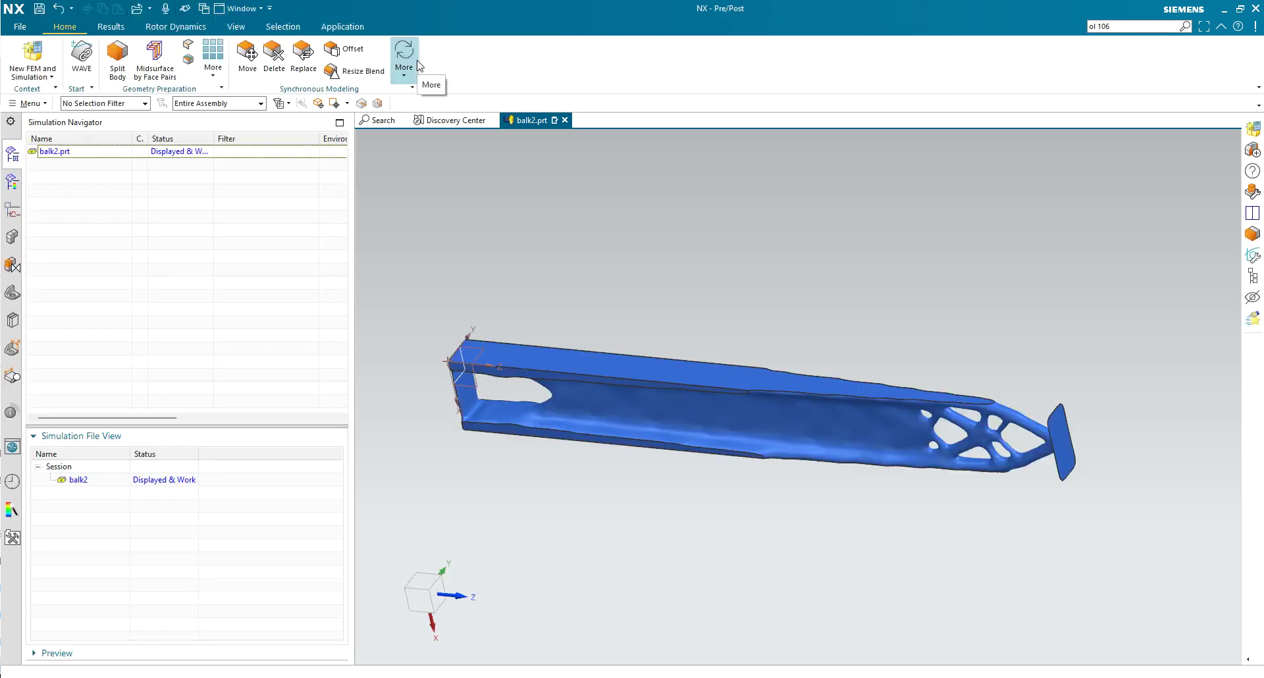
# Step: Create new FEM and simulation files for the optimized beam
pyautogui.click(40, 77)
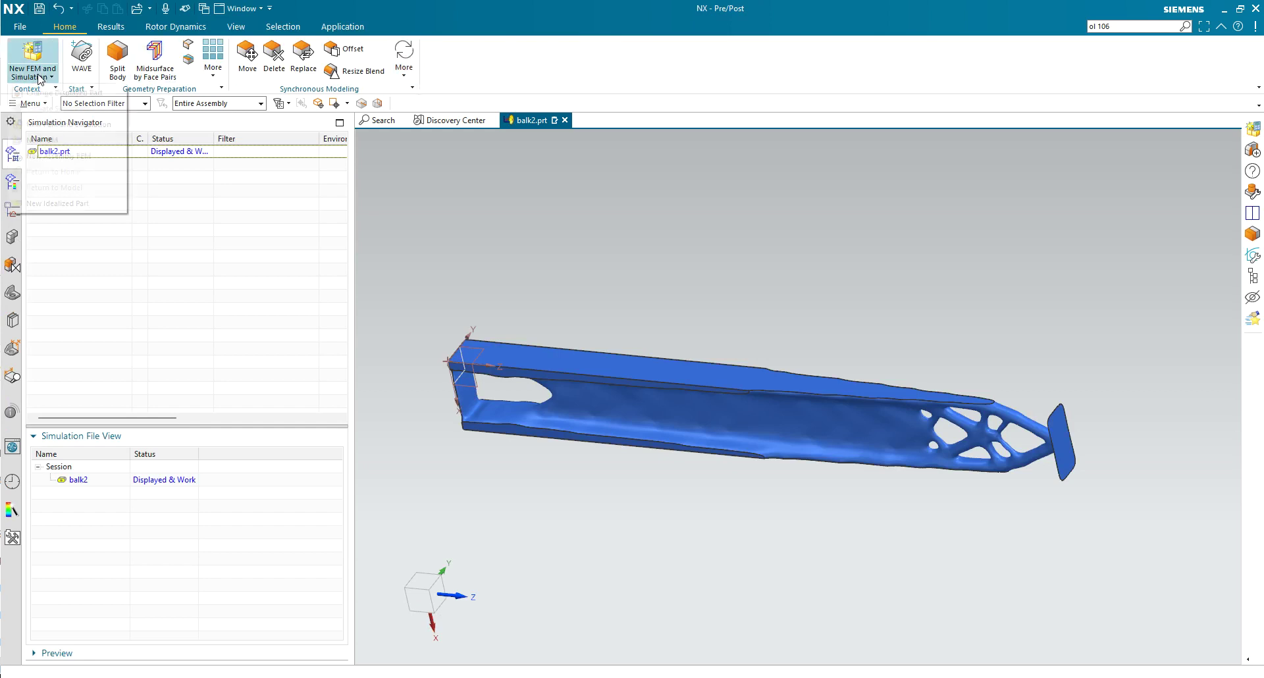
pyautogui.click(39, 124)
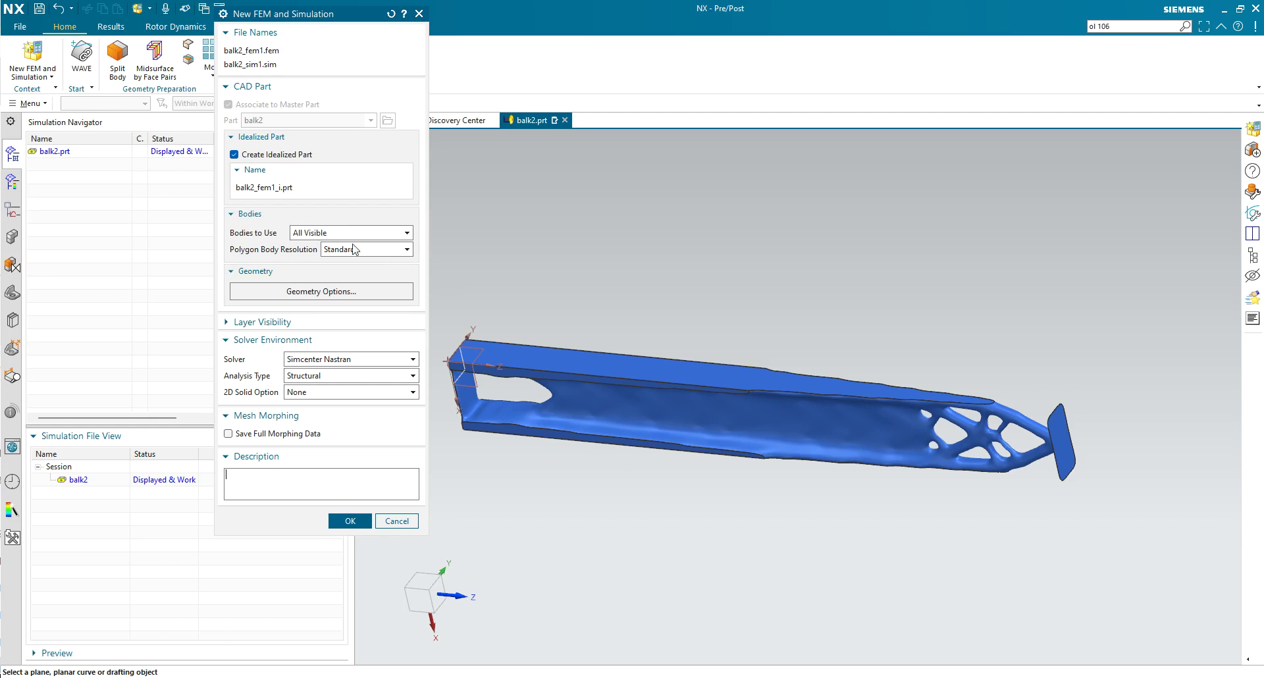
pyautogui.click(351, 521)
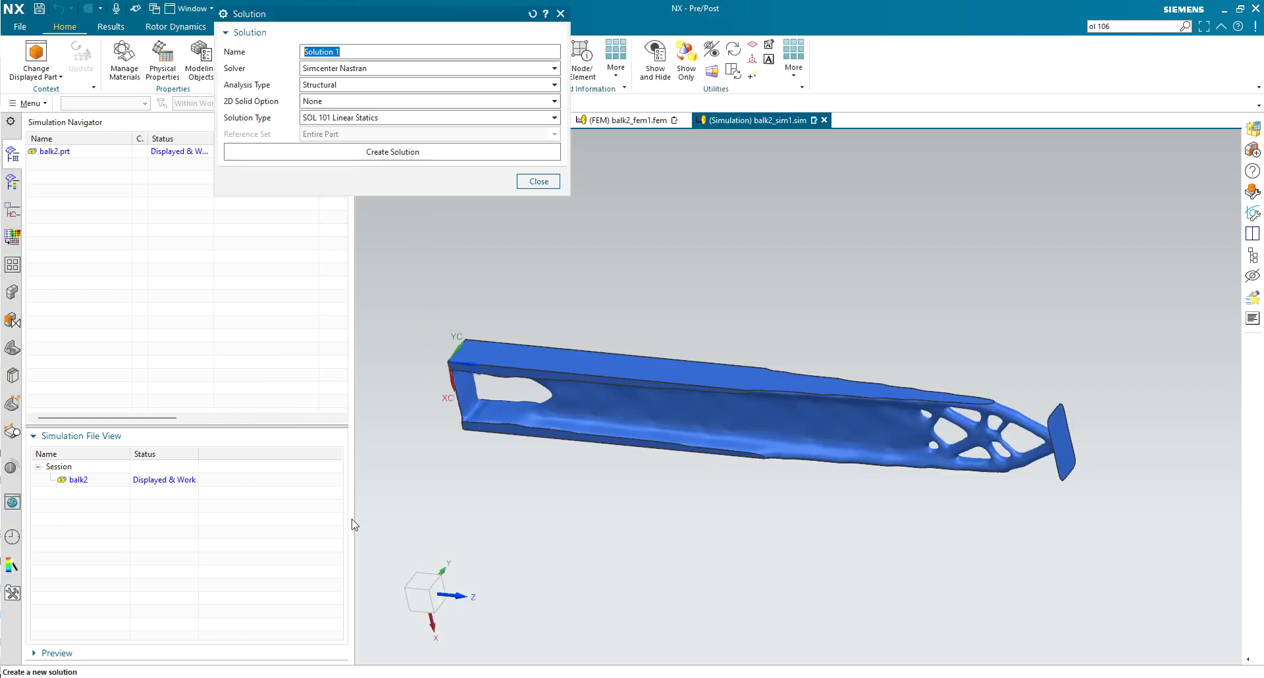
# Step: Create Solution 1 as a SOL 105 Linear Buckling solution
pyautogui.click(373, 117)
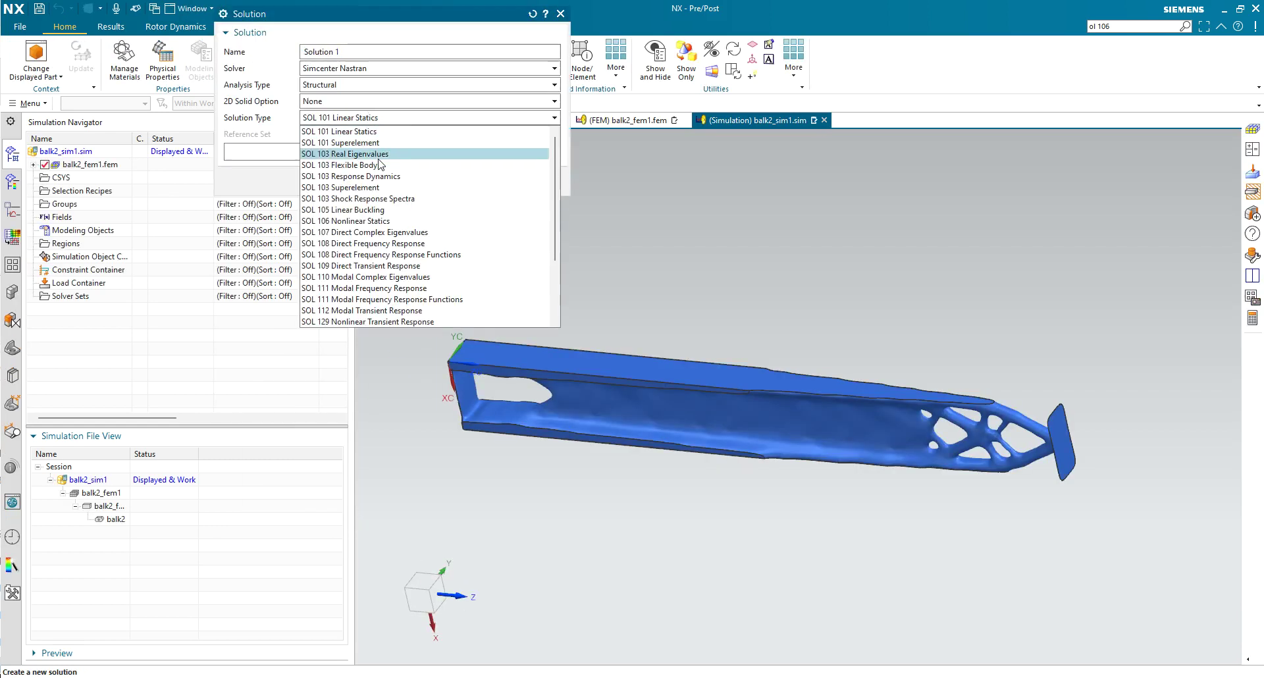
pyautogui.click(372, 210)
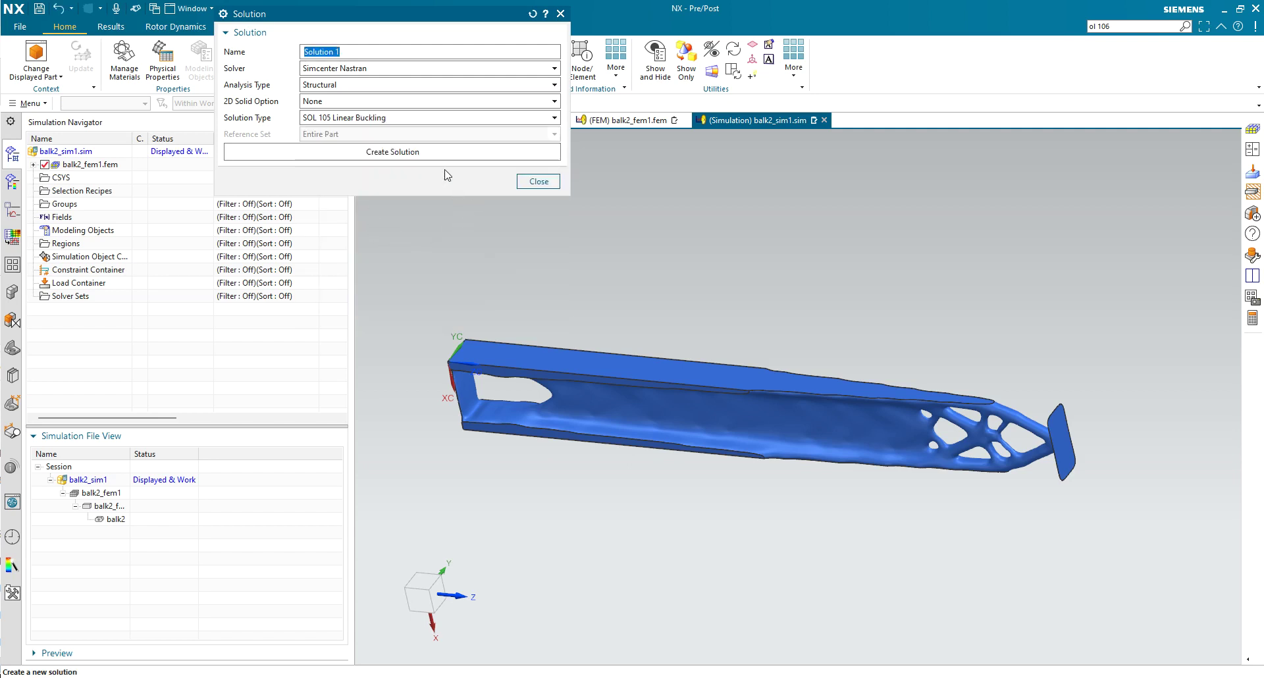
pyautogui.click(437, 153)
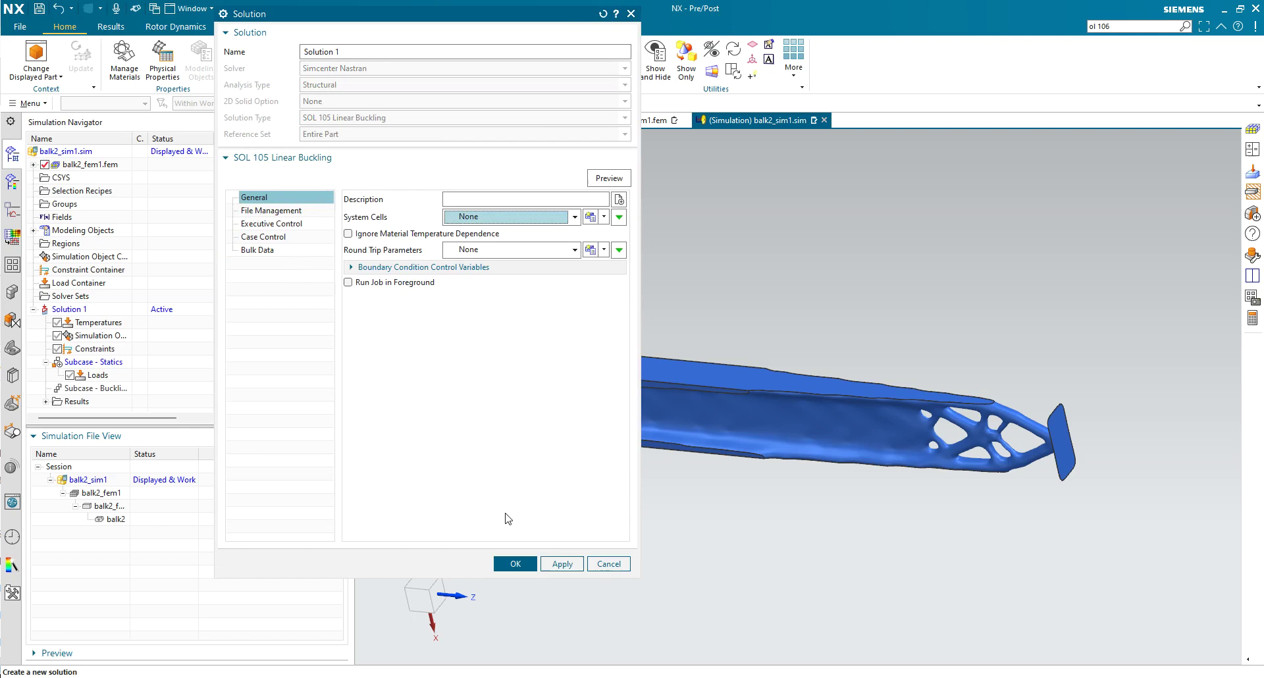
pyautogui.click(517, 565)
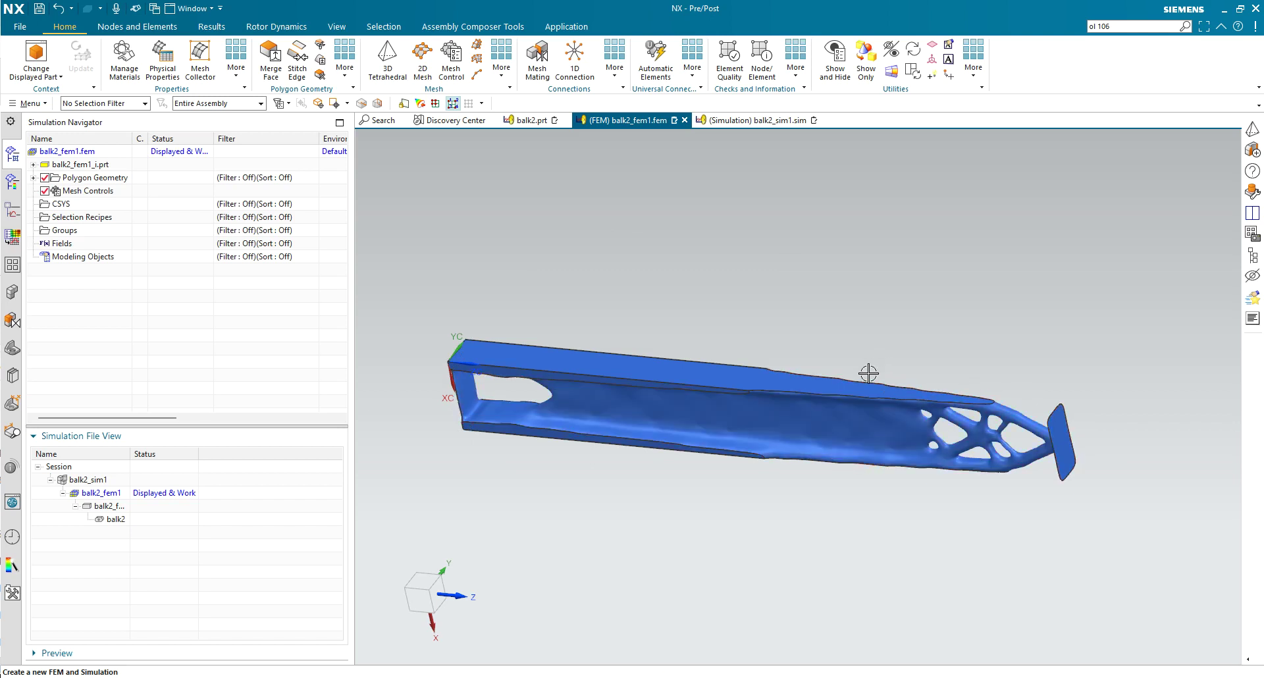
# Step: Mesh the beam body with 3D tetrahedral CTETRA(10) elements of 1.8 mm size
pyautogui.click(387, 53)
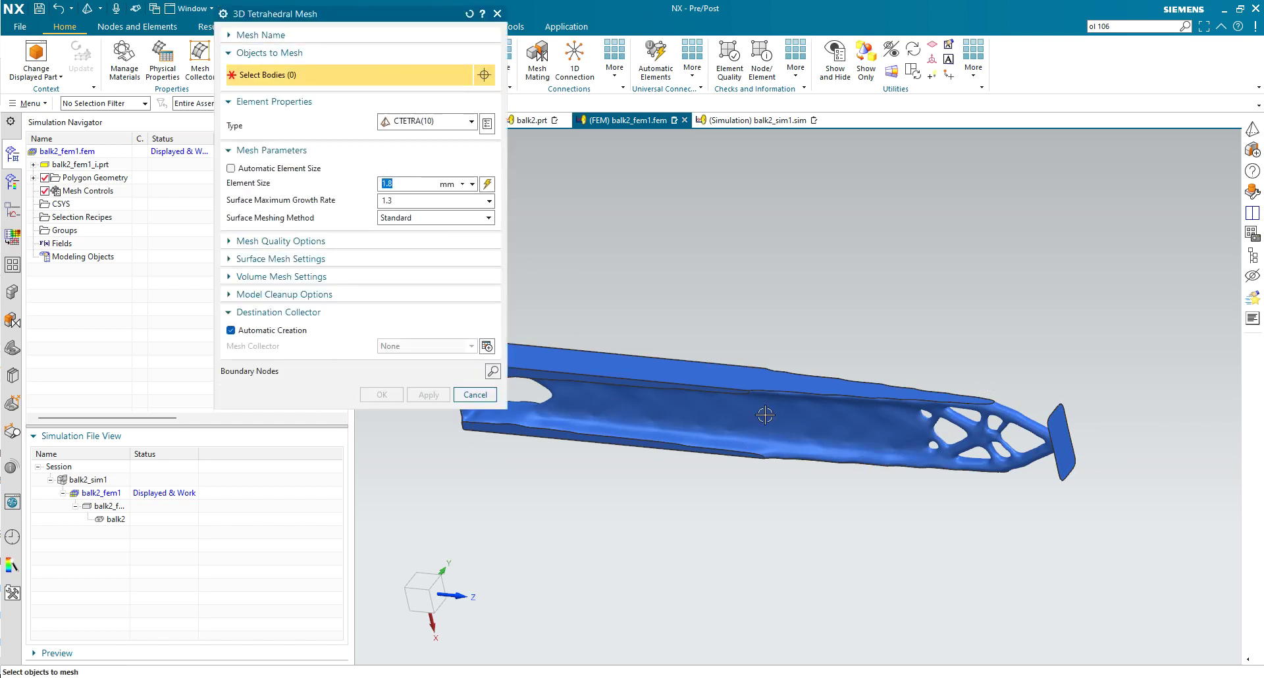
pyautogui.click(750, 383)
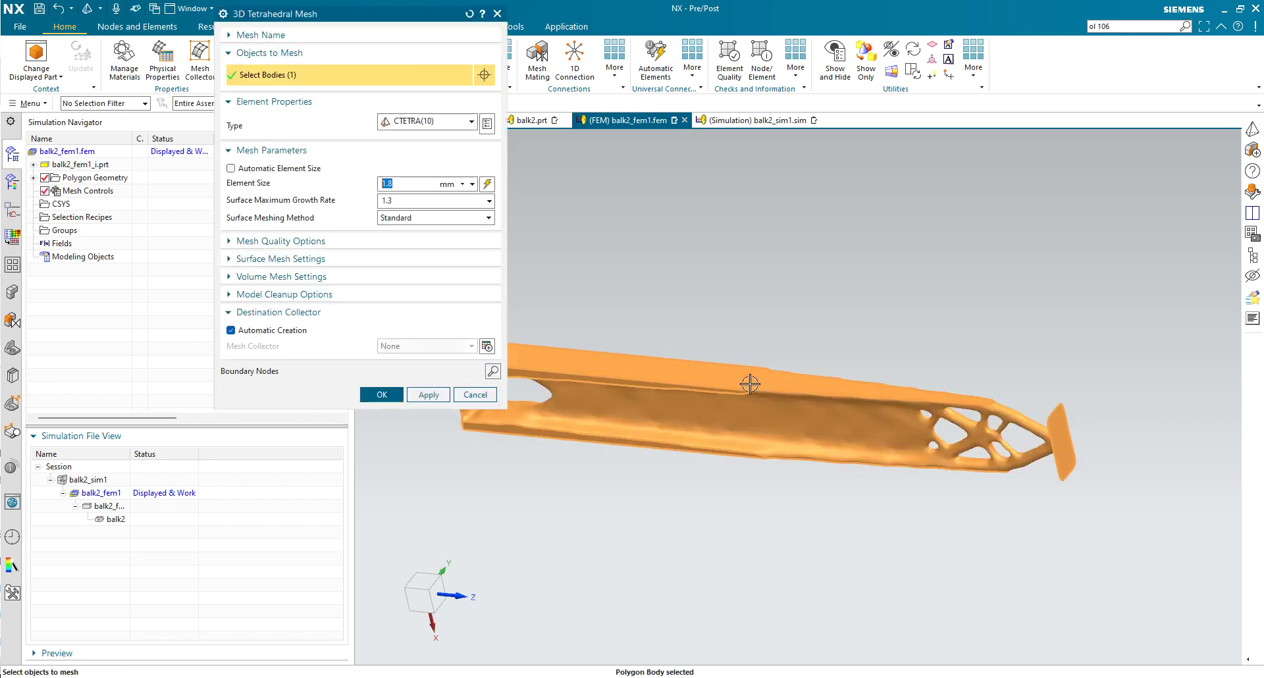
pyautogui.click(487, 184)
pyautogui.moveTo(398, 16); pyautogui.dragTo(338, 14)
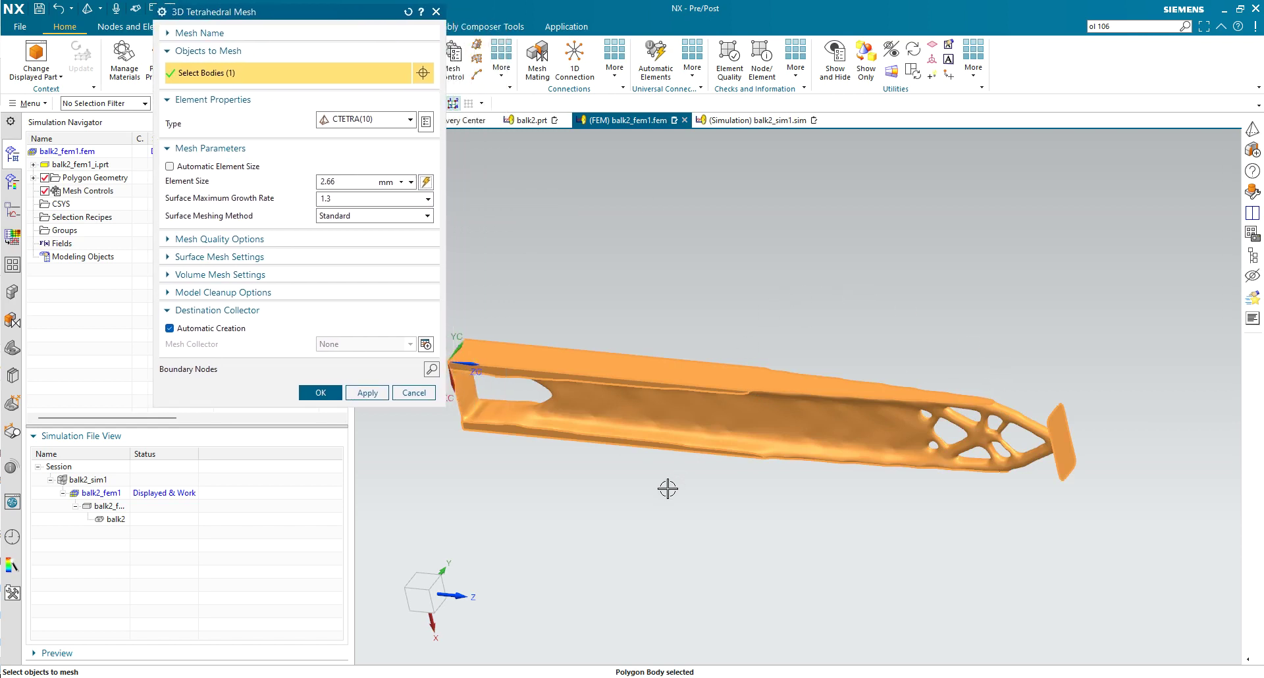
pyautogui.keyDown('shift'); pyautogui.moveTo(654, 511); pyautogui.dragTo(737, 497, button='middle'); pyautogui.keyUp('shift')
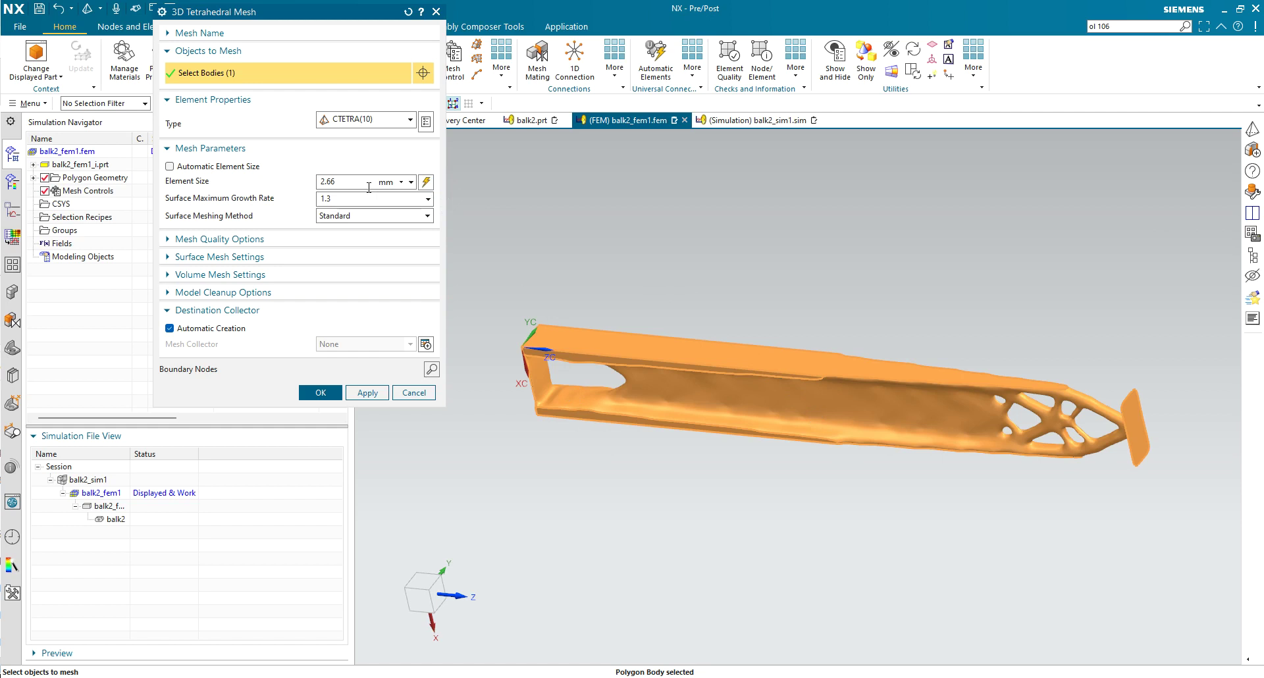
pyautogui.write('1.8')
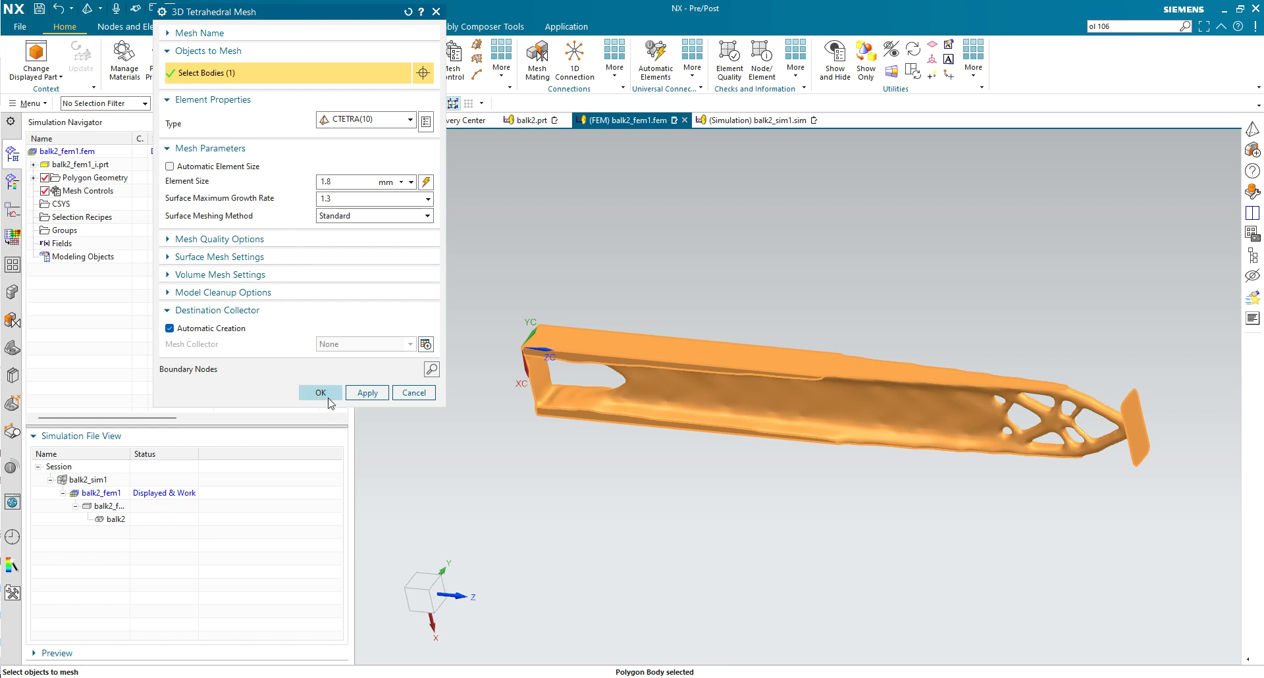
pyautogui.click(324, 394)
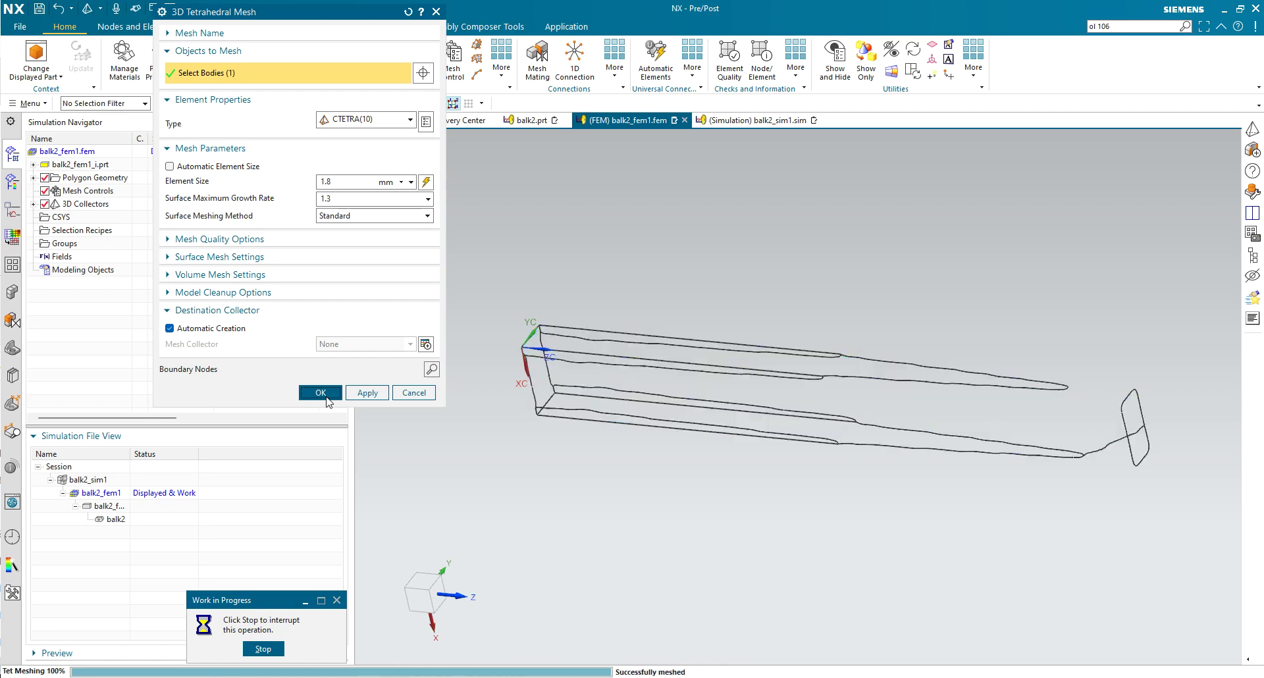
pyautogui.moveTo(898, 615)
pyautogui.mouseDown(button='middle')
pyautogui.moveTo(905, 576)
pyautogui.moveTo(931, 593)
pyautogui.mouseUp(button='middle')
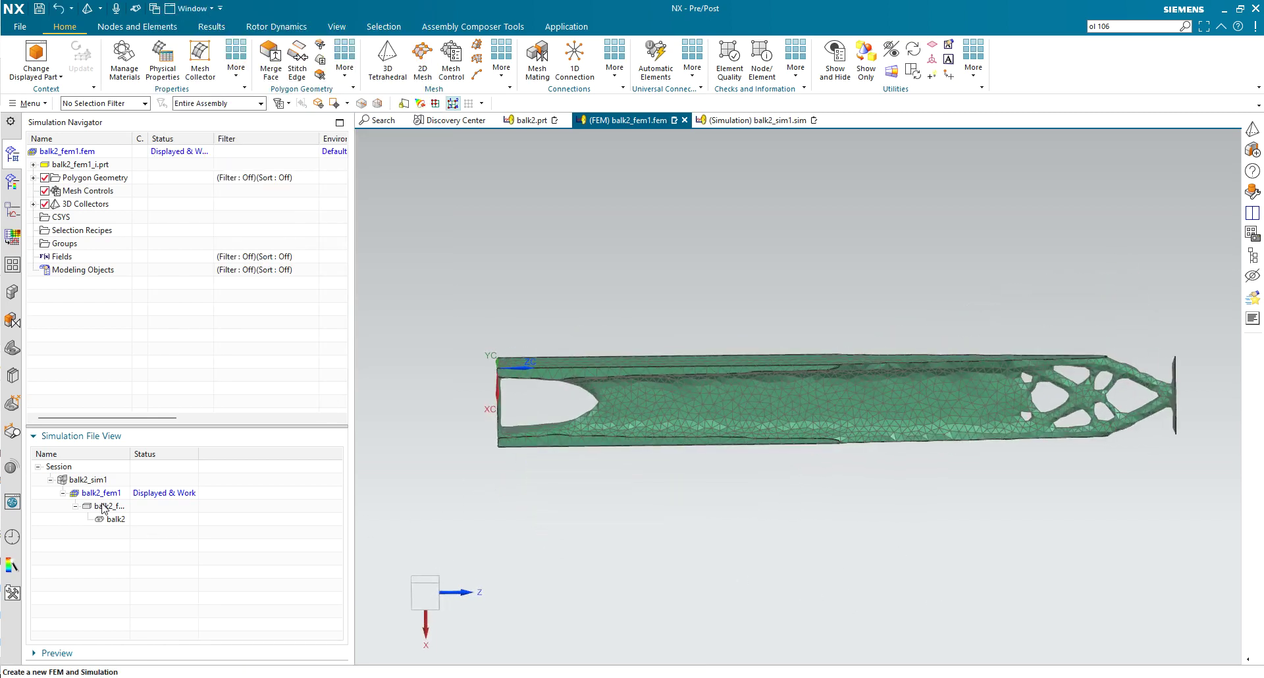
# Step: Display balk2_sim1 and apply a Fixed Constraint to the beam's left end face
pyautogui.doubleClick(94, 485)
pyautogui.moveTo(629, 525)
pyautogui.mouseDown(button='middle')
pyautogui.moveTo(719, 517)
pyautogui.moveTo(700, 517)
pyautogui.mouseUp(button='middle')
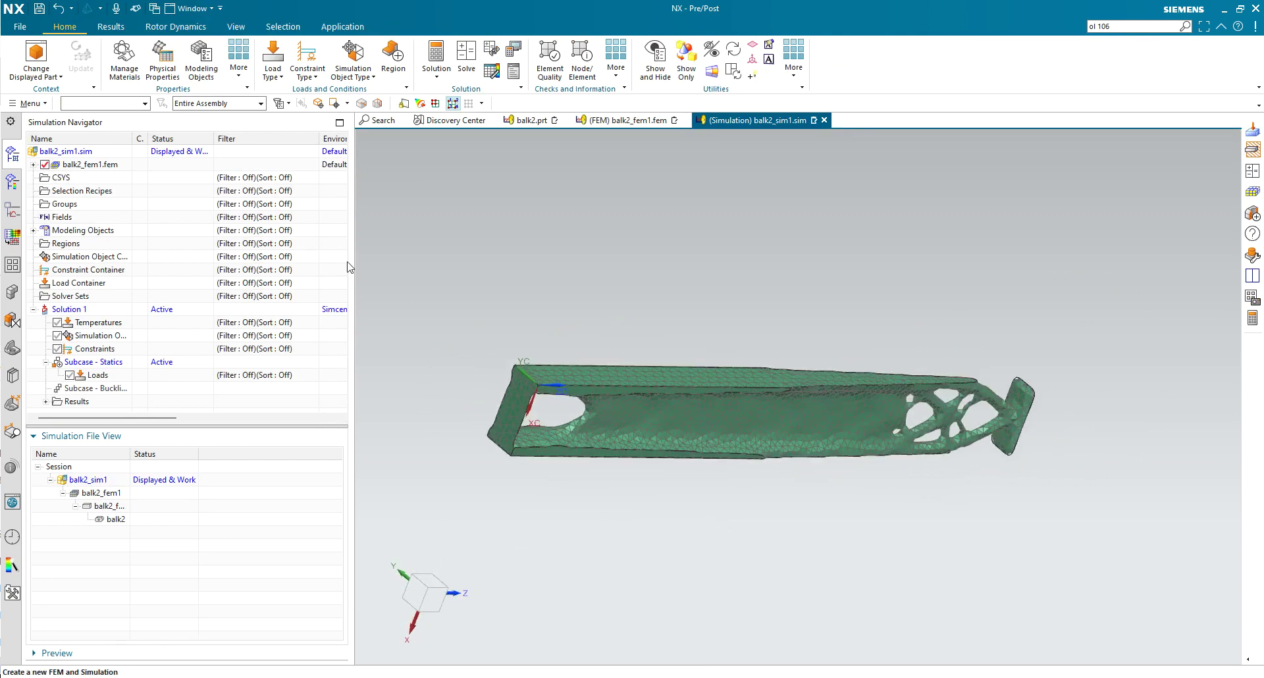
pyautogui.click(307, 71)
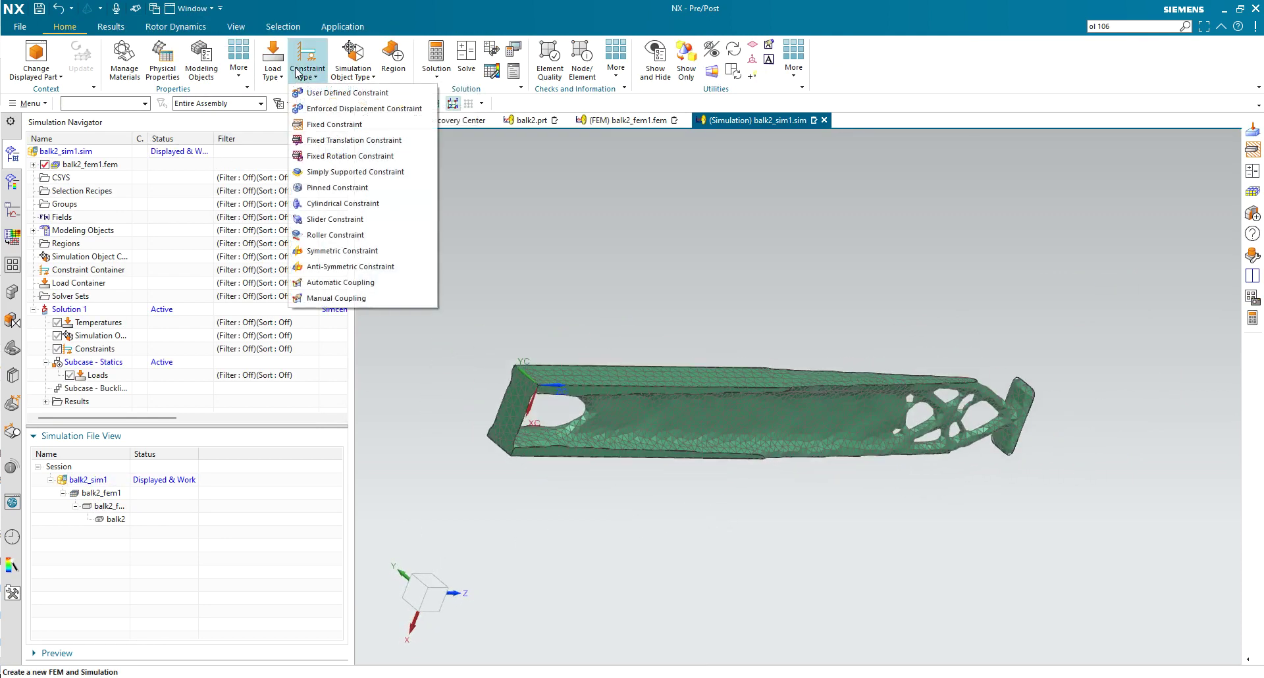
pyautogui.click(323, 125)
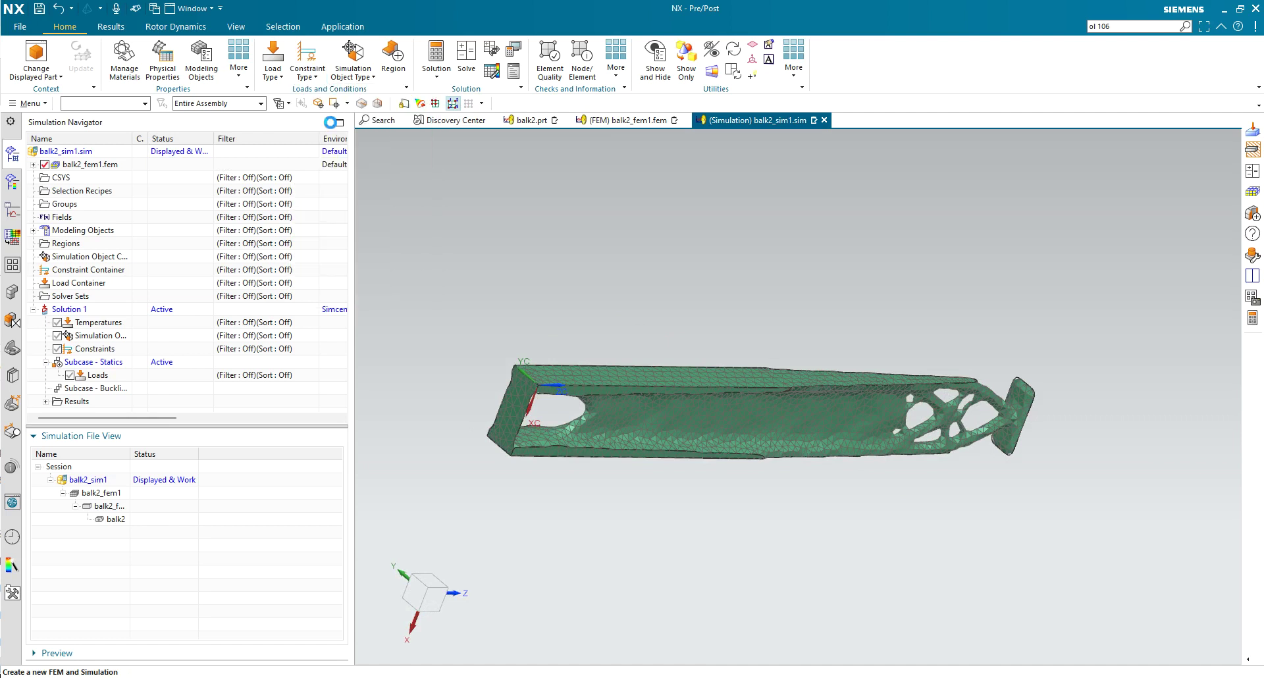
pyautogui.click(510, 401)
pyautogui.click(260, 201)
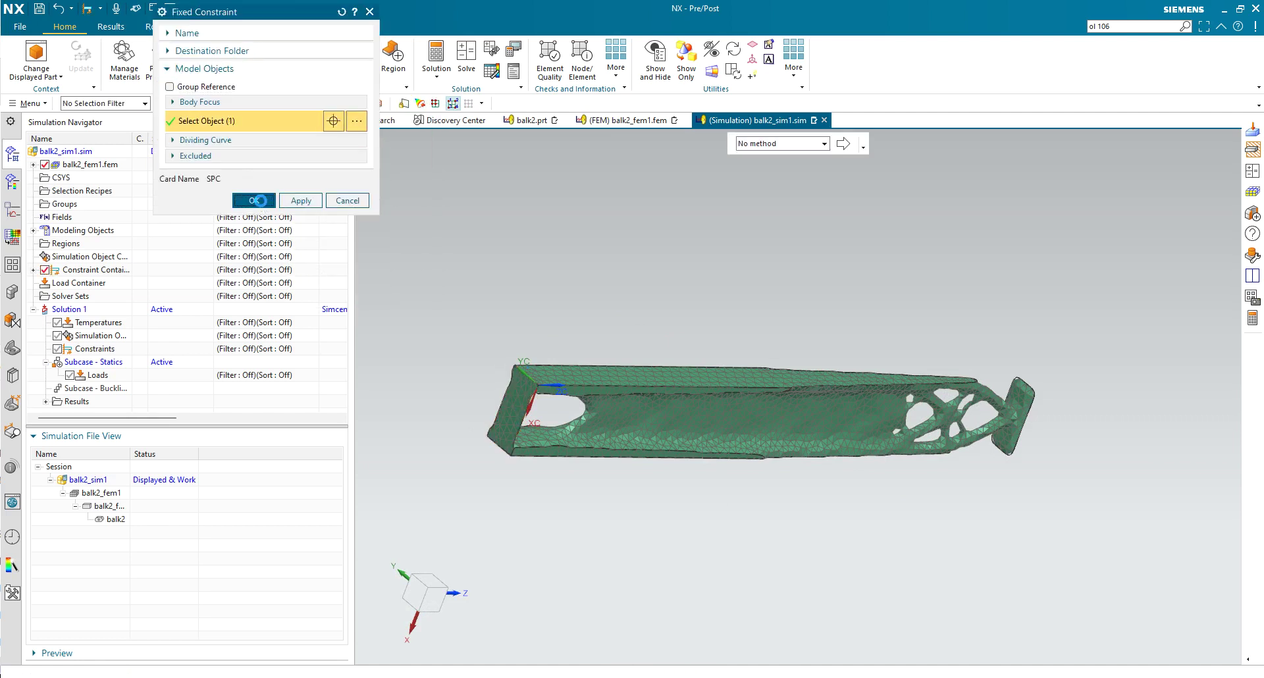
# Step: Orbit and zoom to inspect the beam's perforated end
pyautogui.moveTo(716, 440); pyautogui.dragTo(607, 411, button='middle')
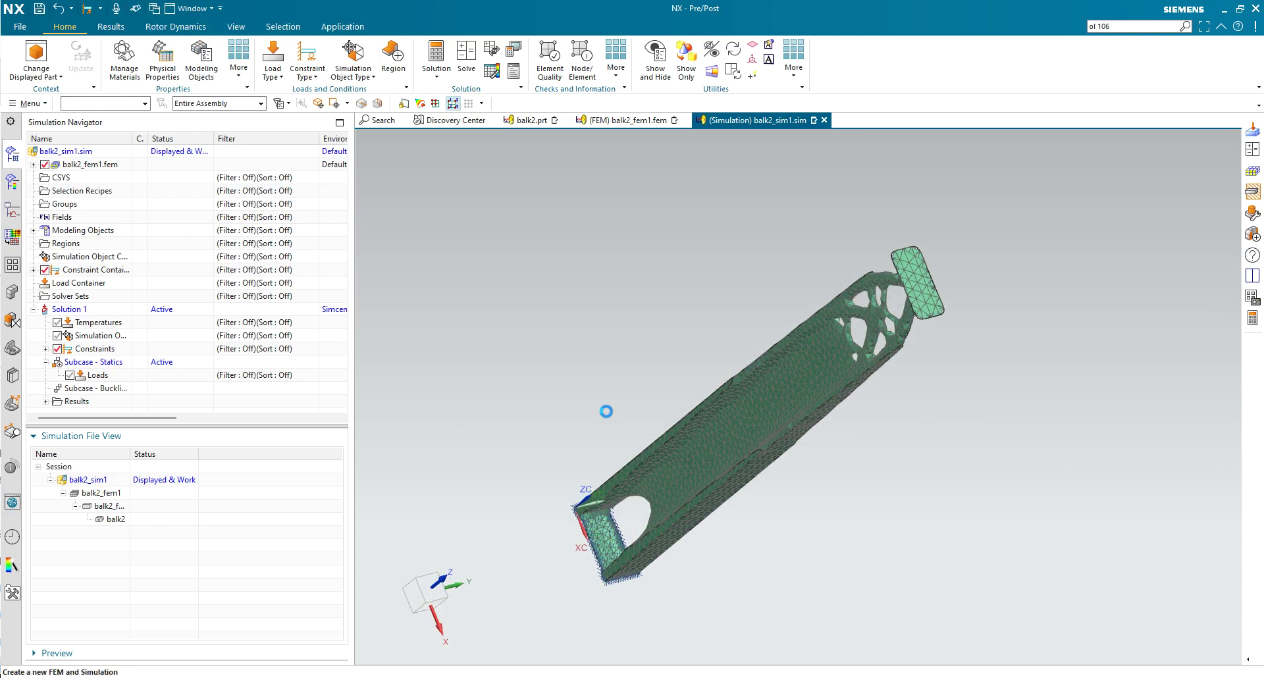
pyautogui.scroll(-5, 606, 411)
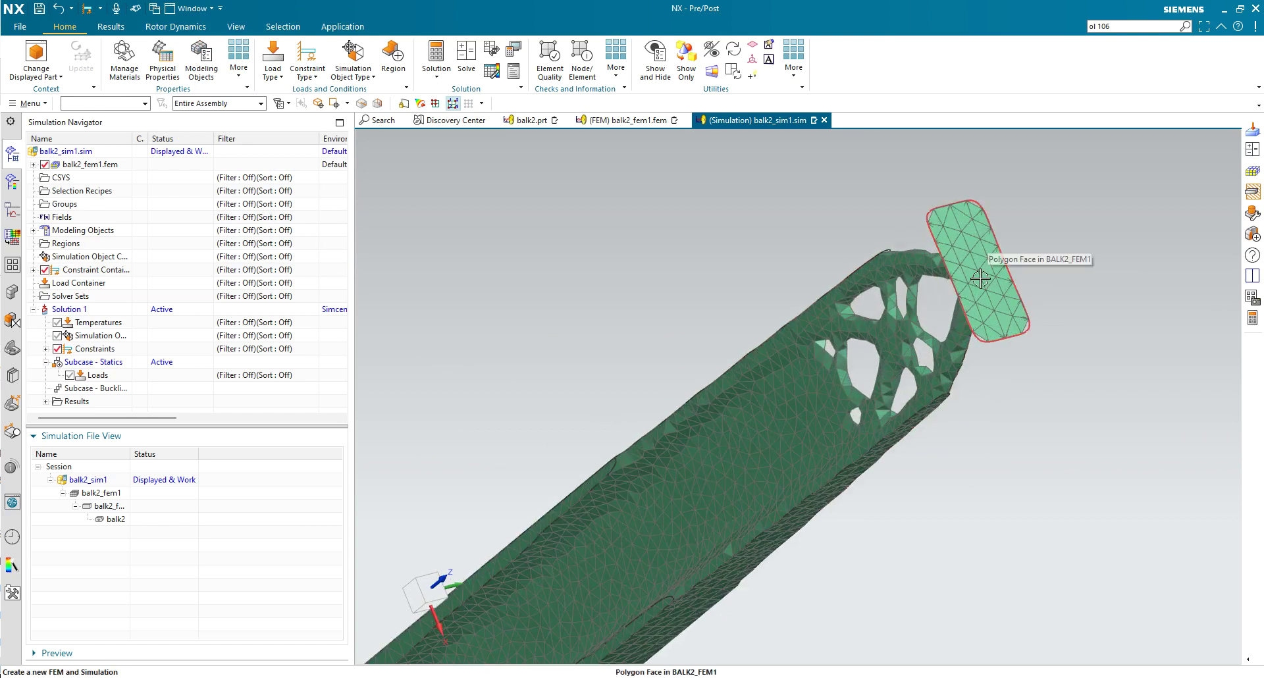
pyautogui.moveTo(981, 276)
pyautogui.mouseDown(button='middle')
pyautogui.moveTo(1012, 262)
pyautogui.moveTo(944, 365)
pyautogui.mouseUp(button='middle')
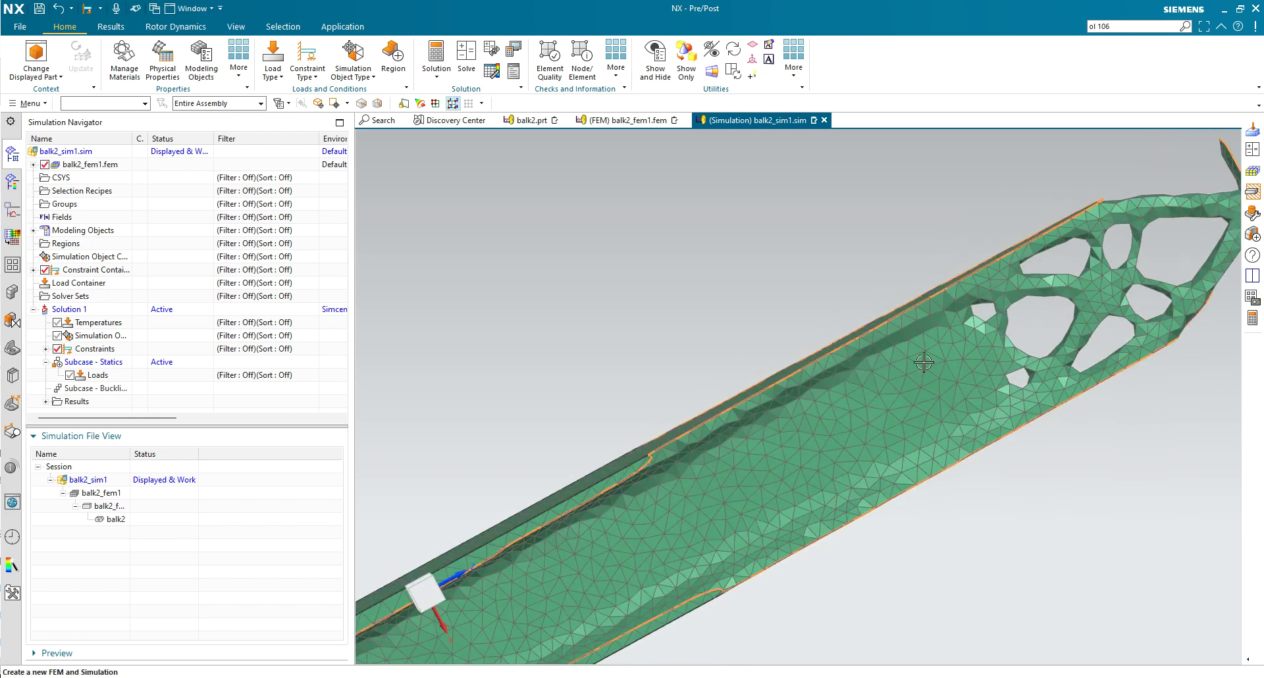
pyautogui.scroll(-5, 961, 526)
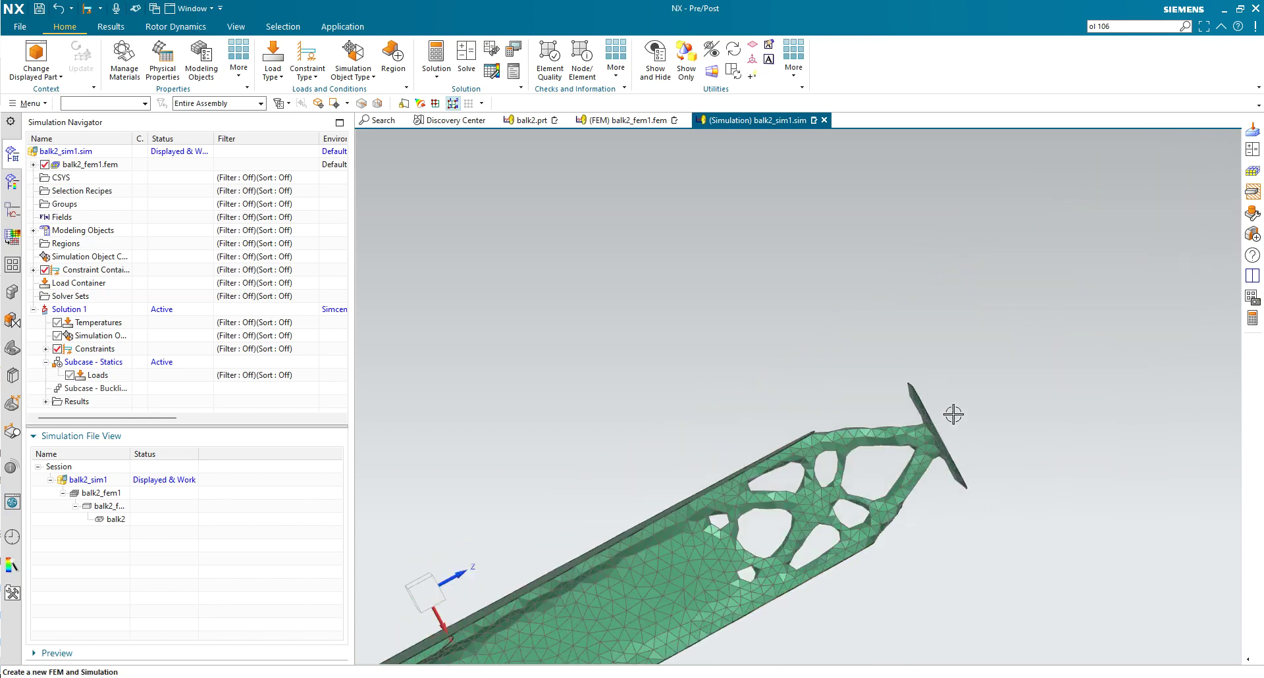
pyautogui.scroll(1, 909, 390)
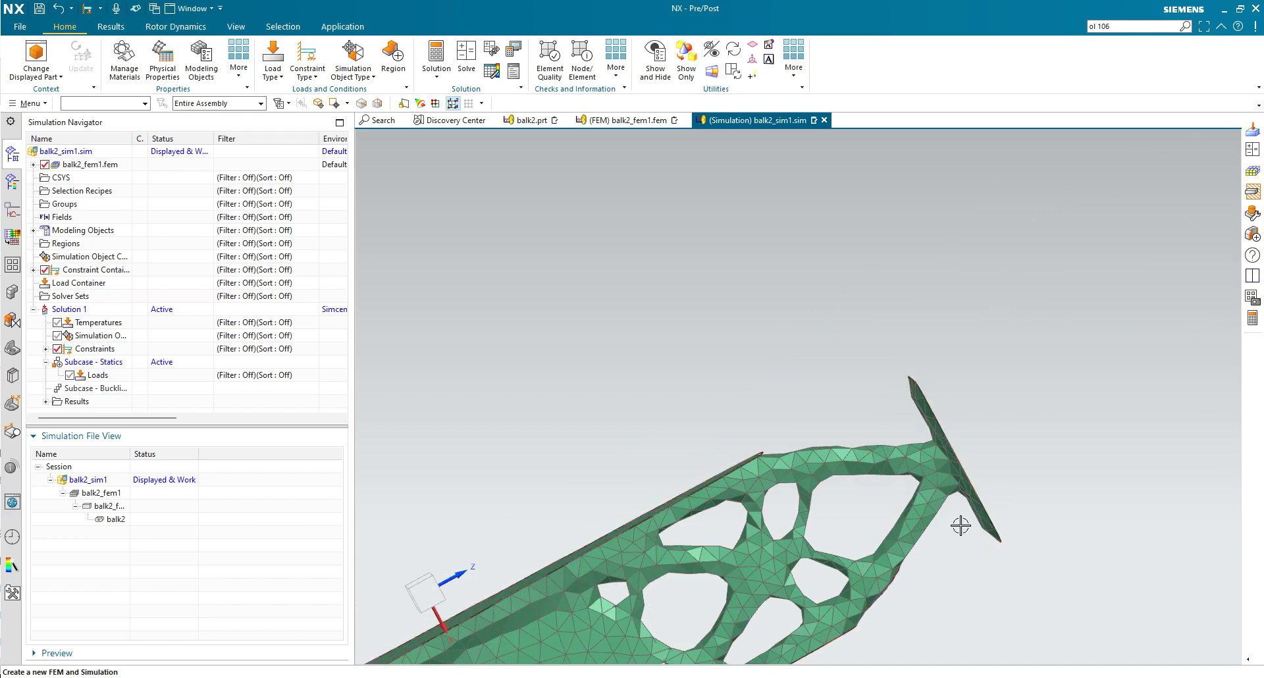
# Step: View the end plate straight-on and start a Force load filtered to Node selection
pyautogui.moveTo(957, 508)
pyautogui.mouseDown(button='middle')
pyautogui.moveTo(884, 512)
pyautogui.moveTo(860, 471)
pyautogui.moveTo(909, 486)
pyautogui.moveTo(909, 564)
pyautogui.moveTo(819, 535)
pyautogui.mouseUp(button='middle')
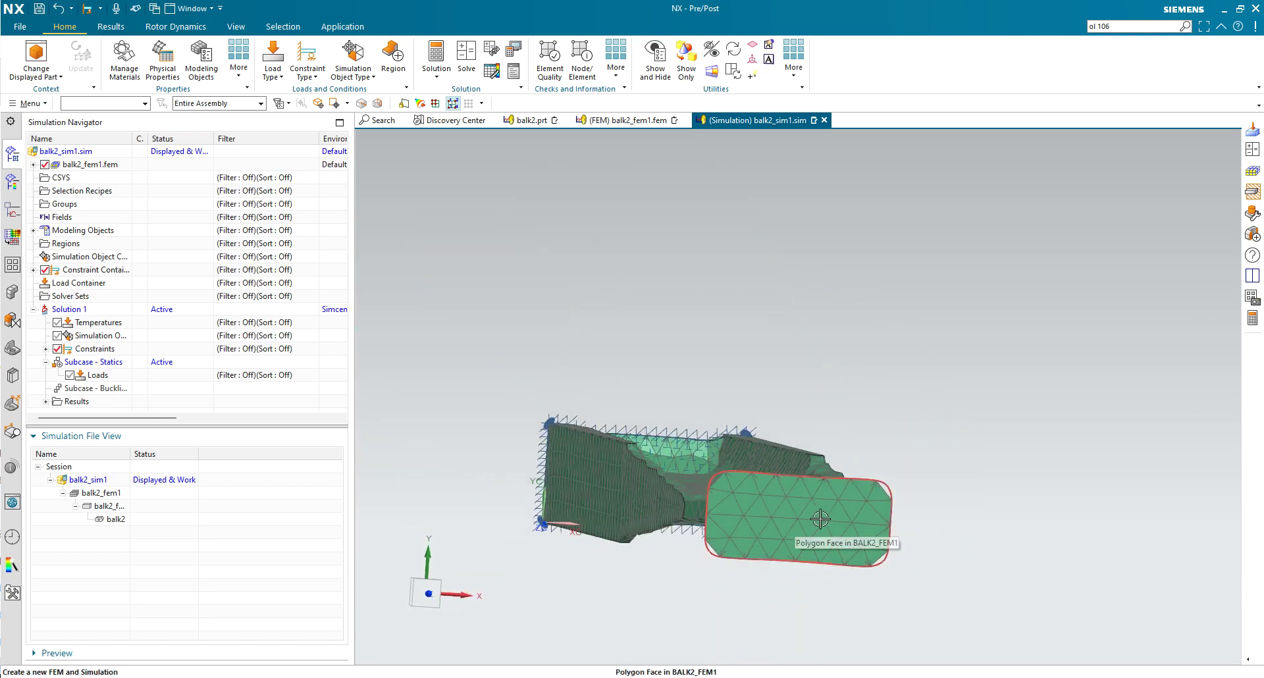
pyautogui.press('F8')
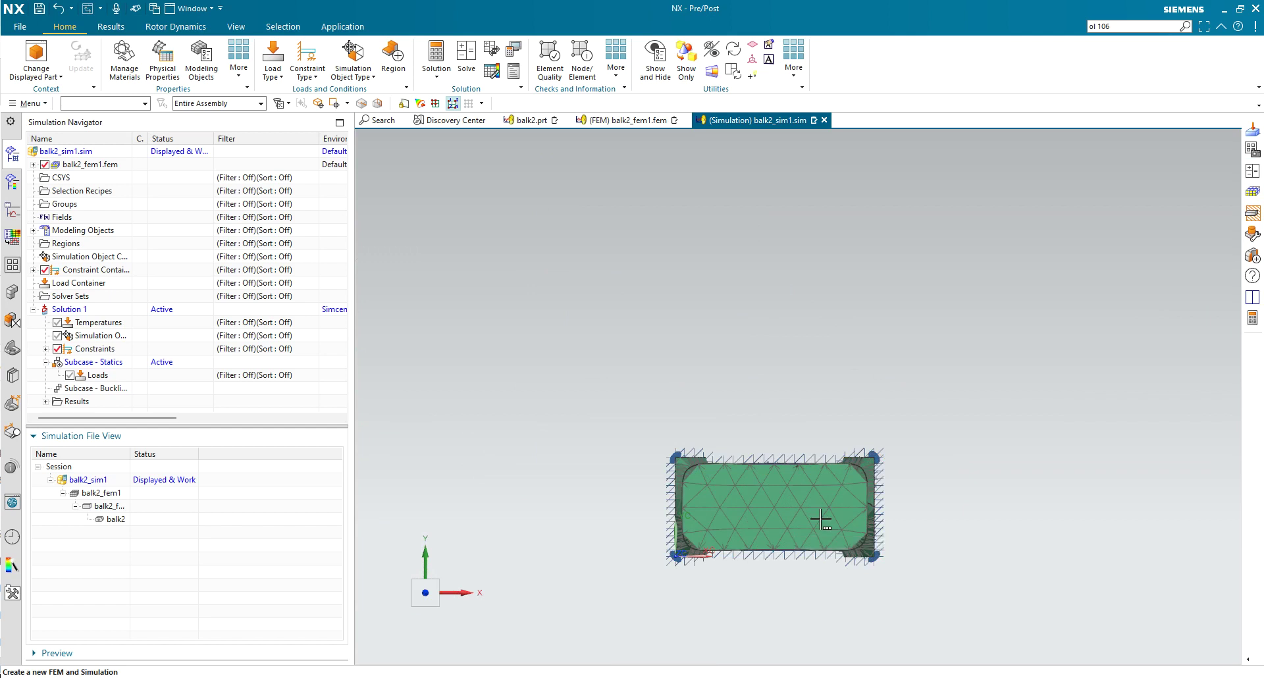
pyautogui.click(276, 59)
pyautogui.click(289, 125)
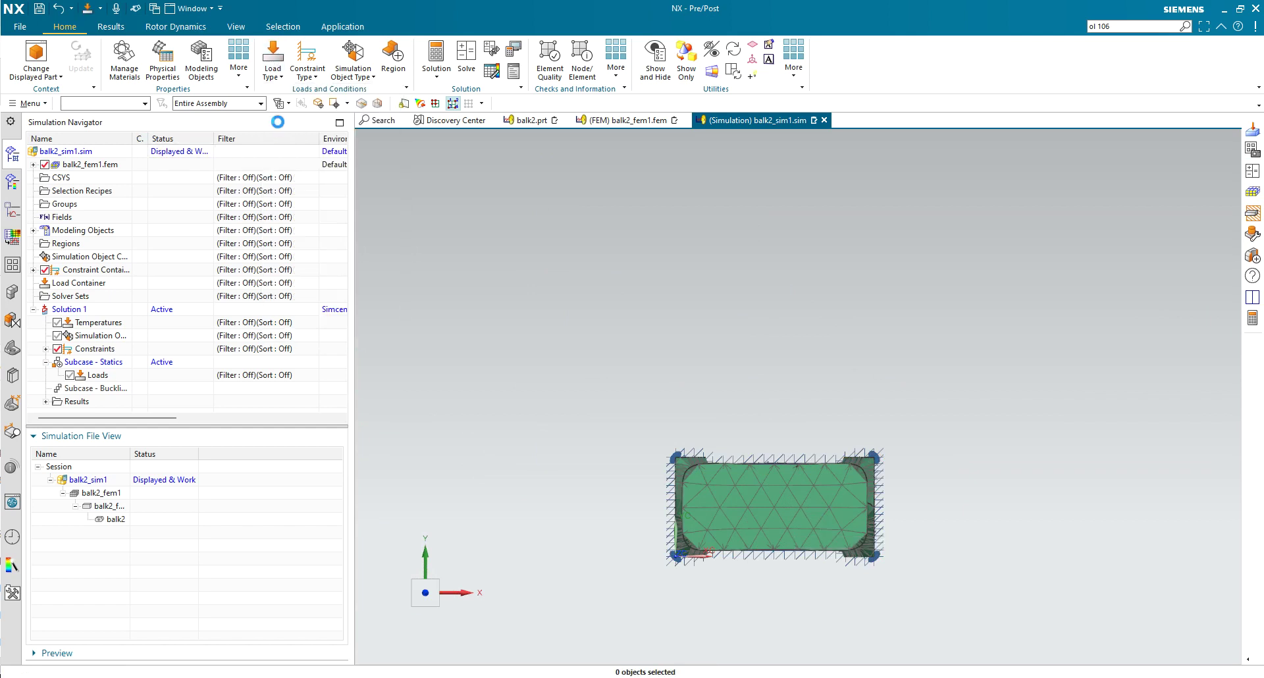
pyautogui.click(143, 104)
pyautogui.click(139, 119)
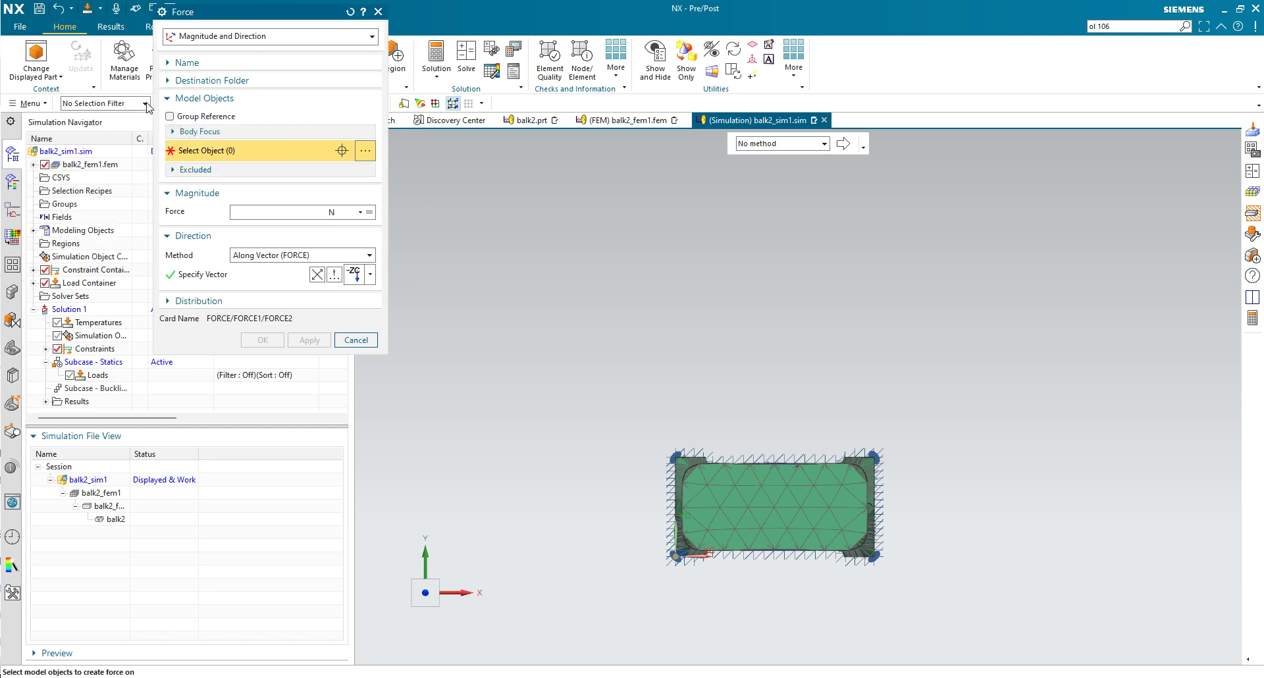
pyautogui.click(146, 103)
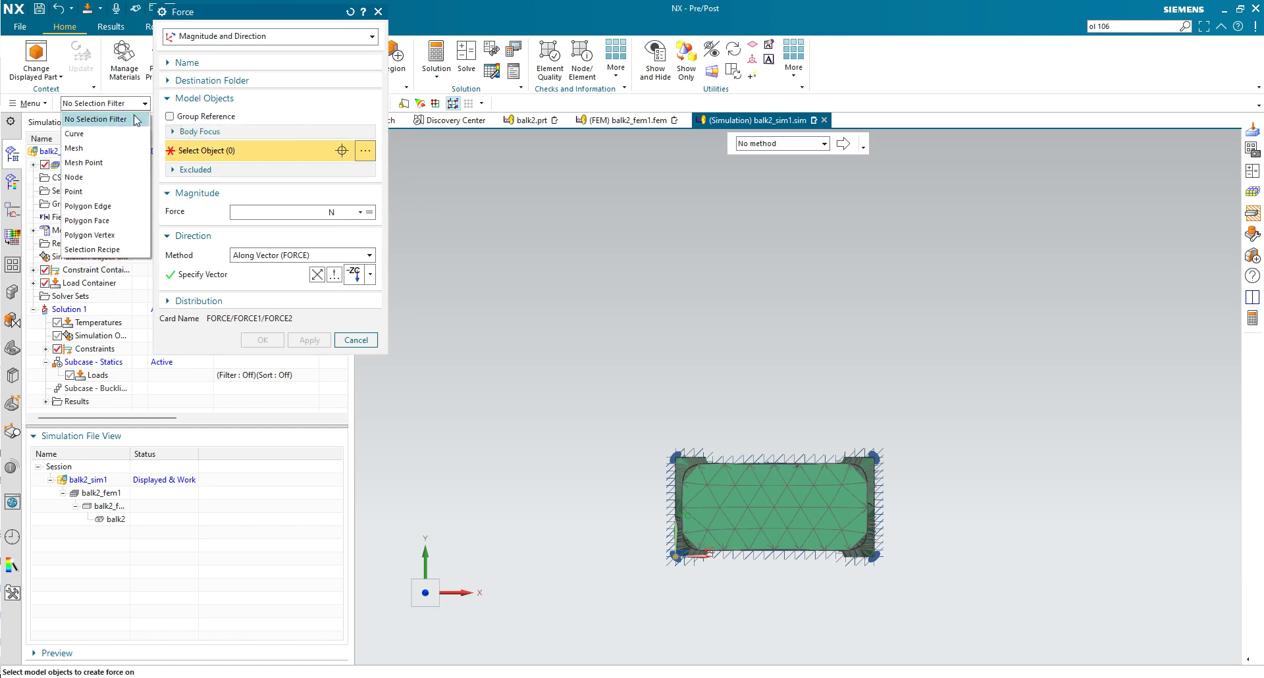
pyautogui.click(121, 177)
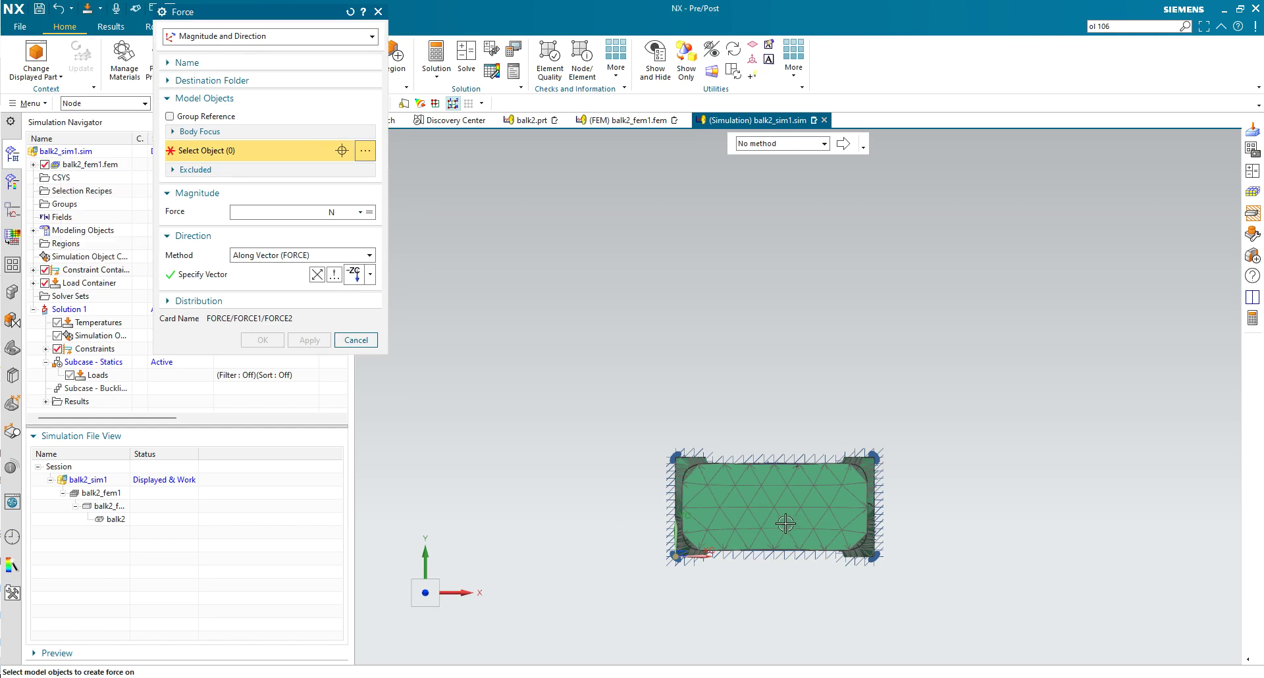
# Step: Apply a 1 N force to seven end-plate nodes
pyautogui.click(774, 507)
pyautogui.click(761, 486)
pyautogui.click(787, 486)
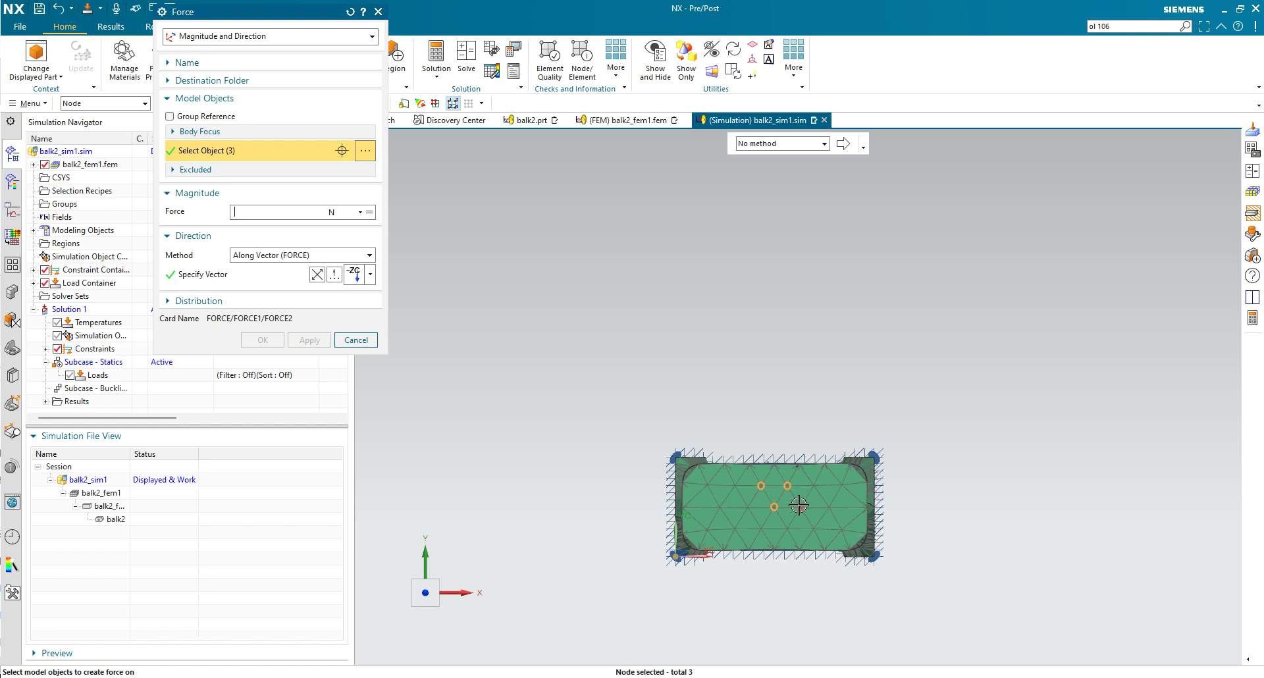
pyautogui.click(800, 507)
pyautogui.click(786, 527)
pyautogui.click(761, 528)
pyautogui.click(748, 507)
pyautogui.write('1')
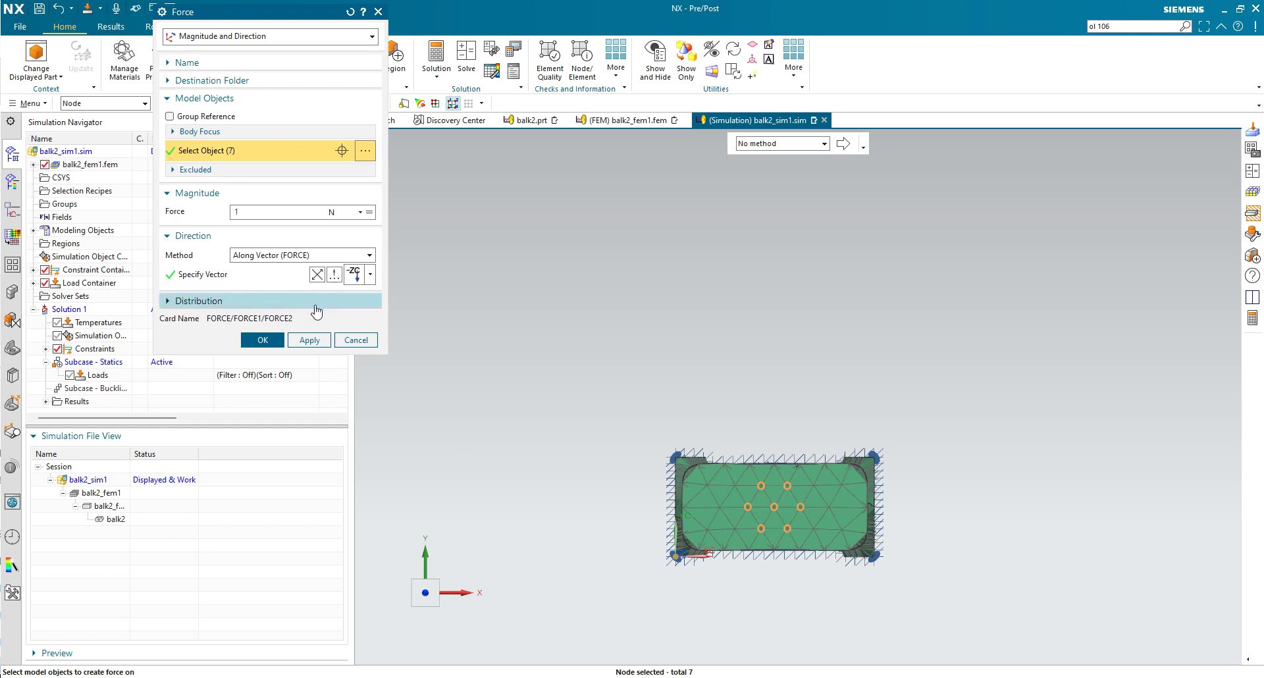
pyautogui.moveTo(452, 441); pyautogui.dragTo(468, 395, button='middle')
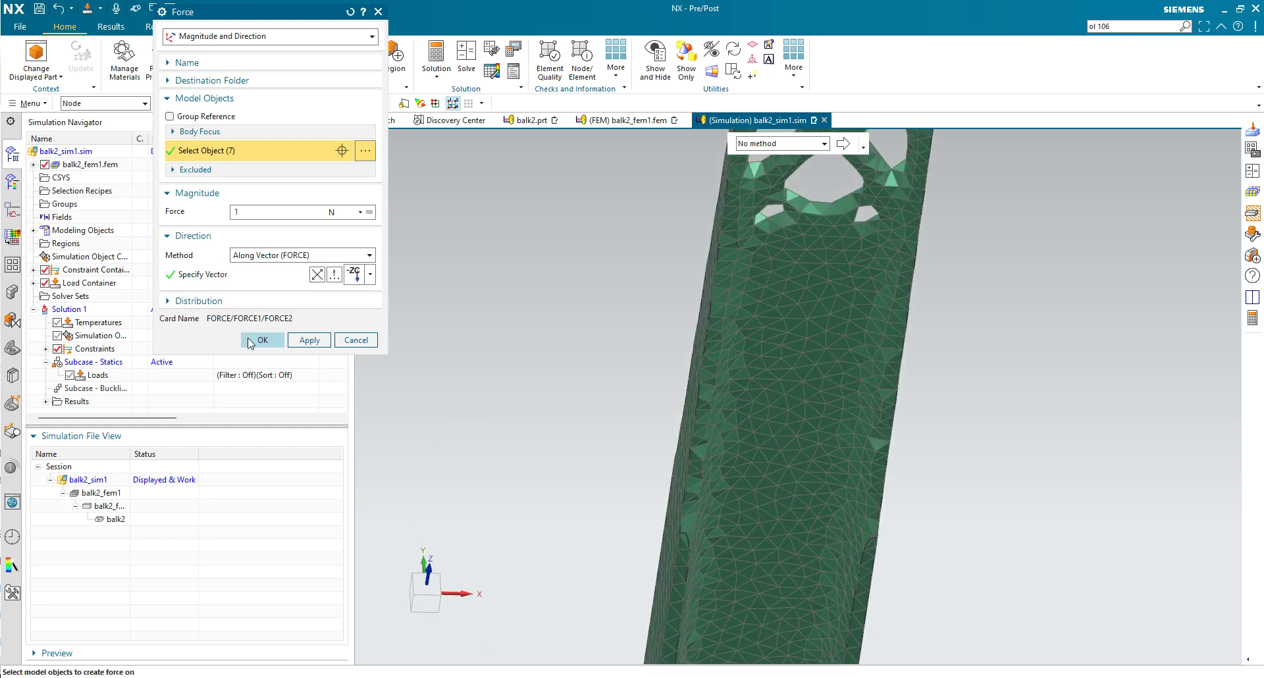
pyautogui.click(251, 339)
pyautogui.scroll(-3, 482, 348)
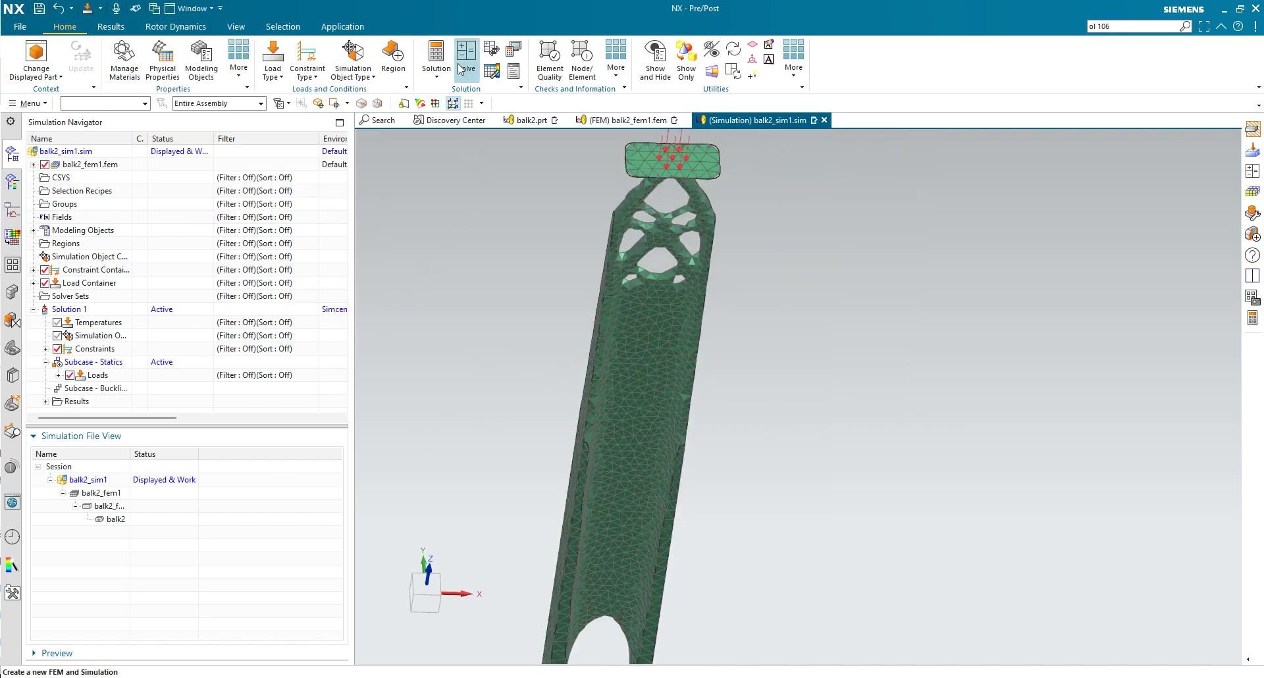
# Step: Solve Solution 1, skip message review, and close the Information and Job Monitor windows
pyautogui.click(467, 61)
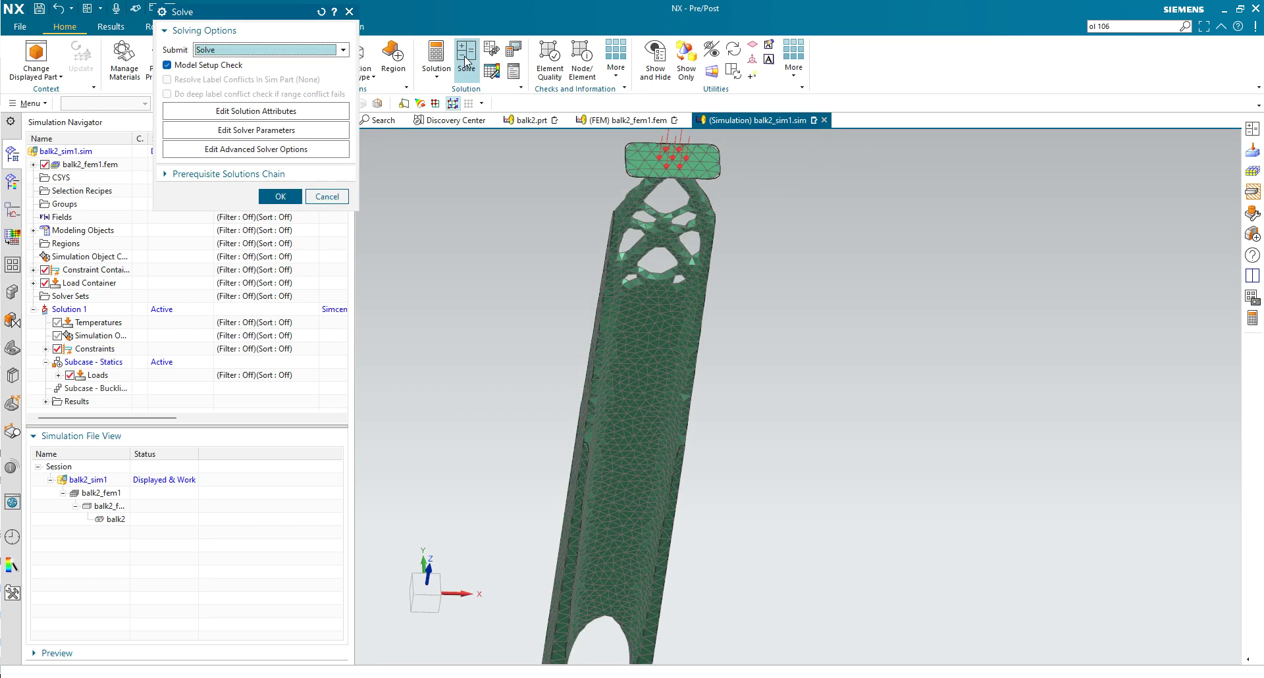
pyautogui.click(280, 196)
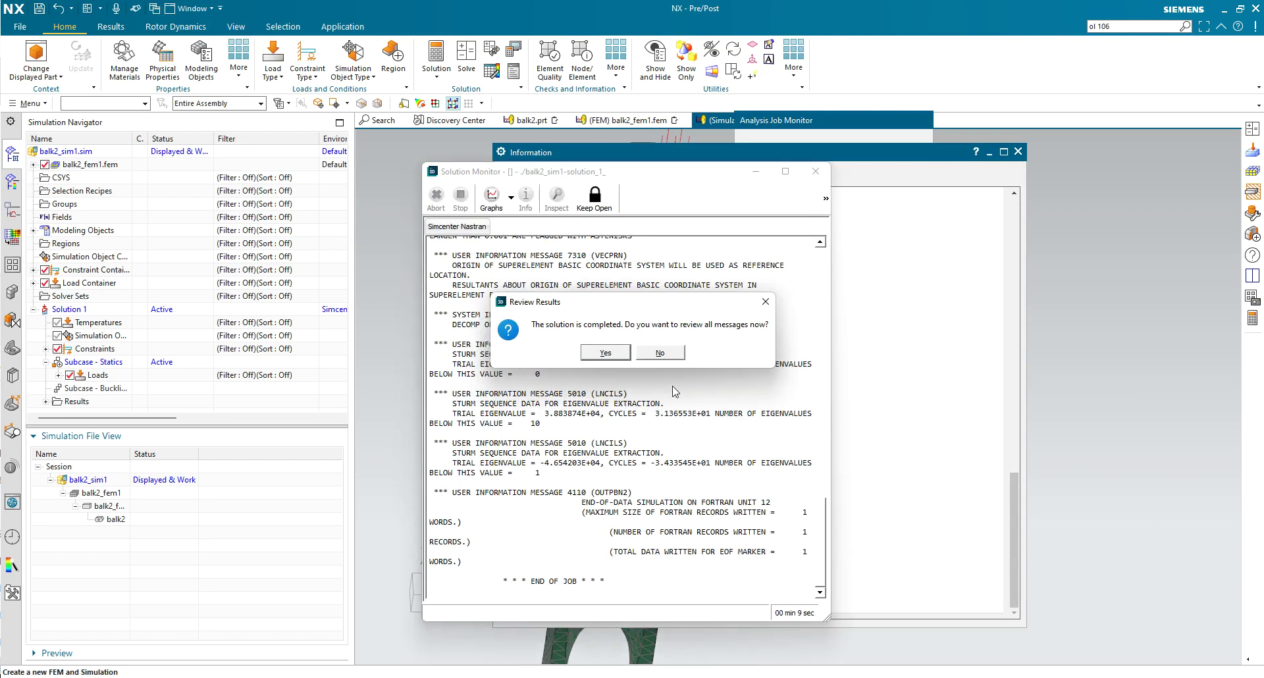
pyautogui.click(661, 354)
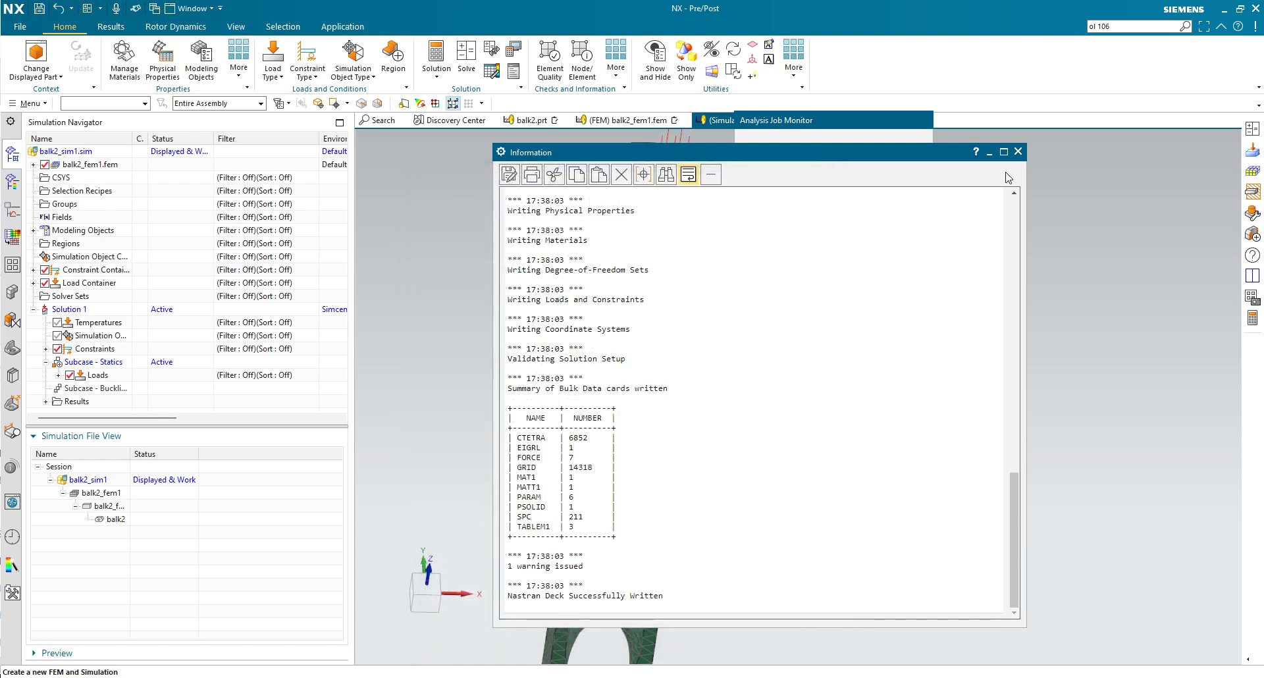
pyautogui.click(1019, 152)
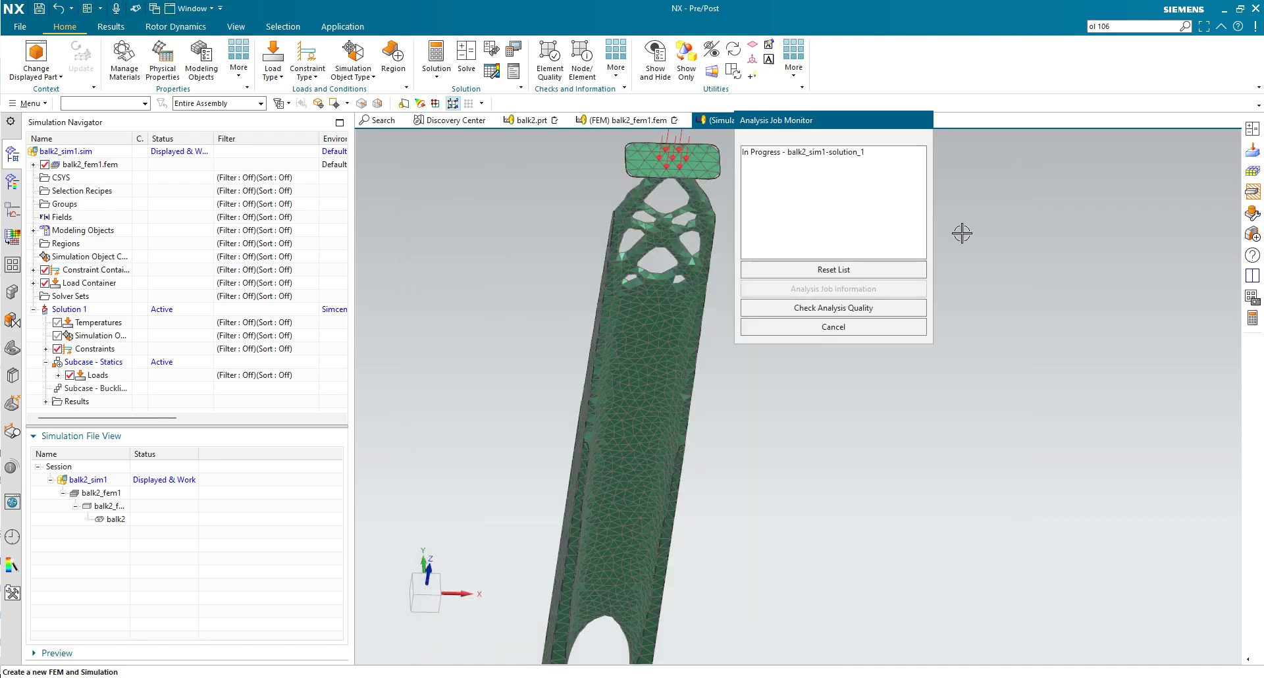
pyautogui.click(792, 334)
# Step: Plot the Subcase - Buckling Mode 1 displacement Magnitude contour and rotate the beam
pyautogui.click(13, 183)
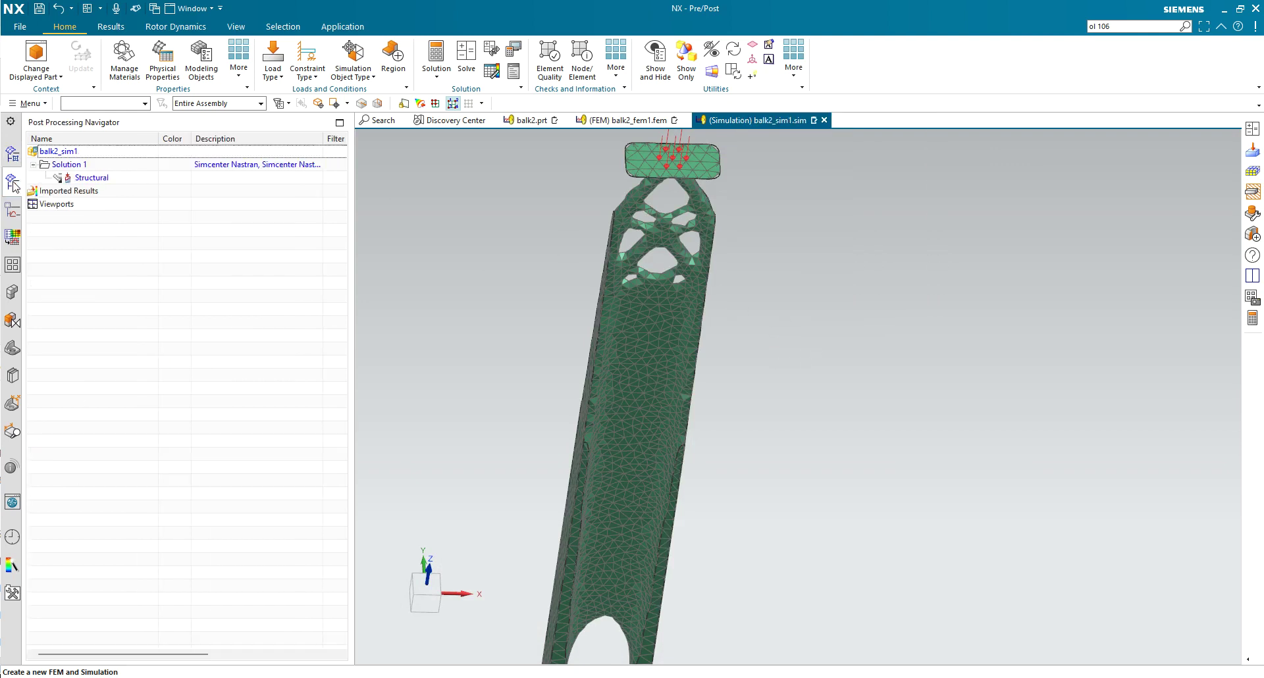
pyautogui.doubleClick(55, 180)
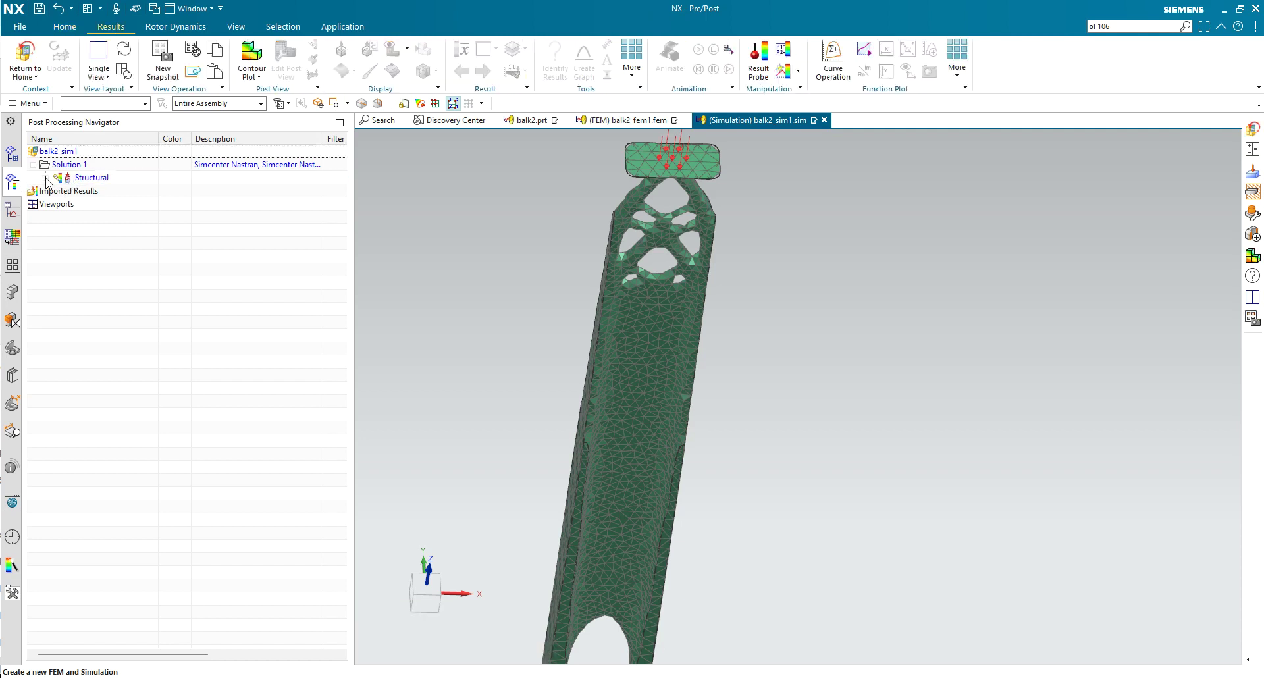
pyautogui.click(46, 177)
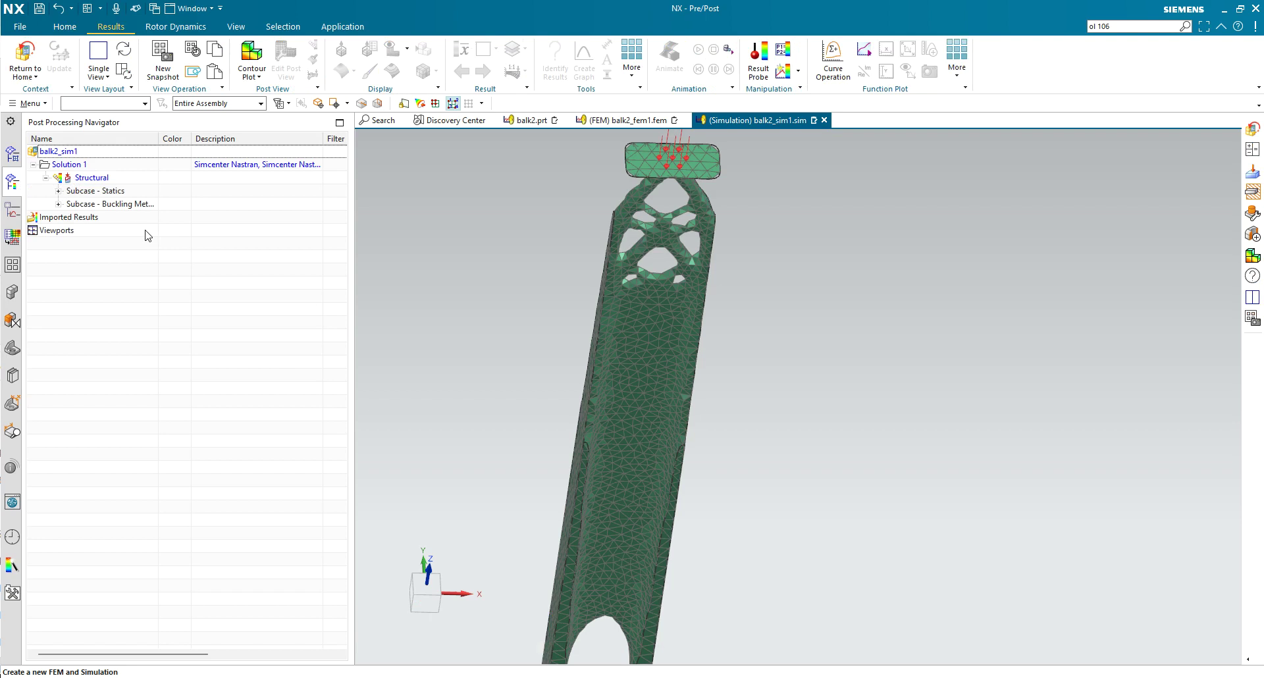
pyautogui.click(58, 191)
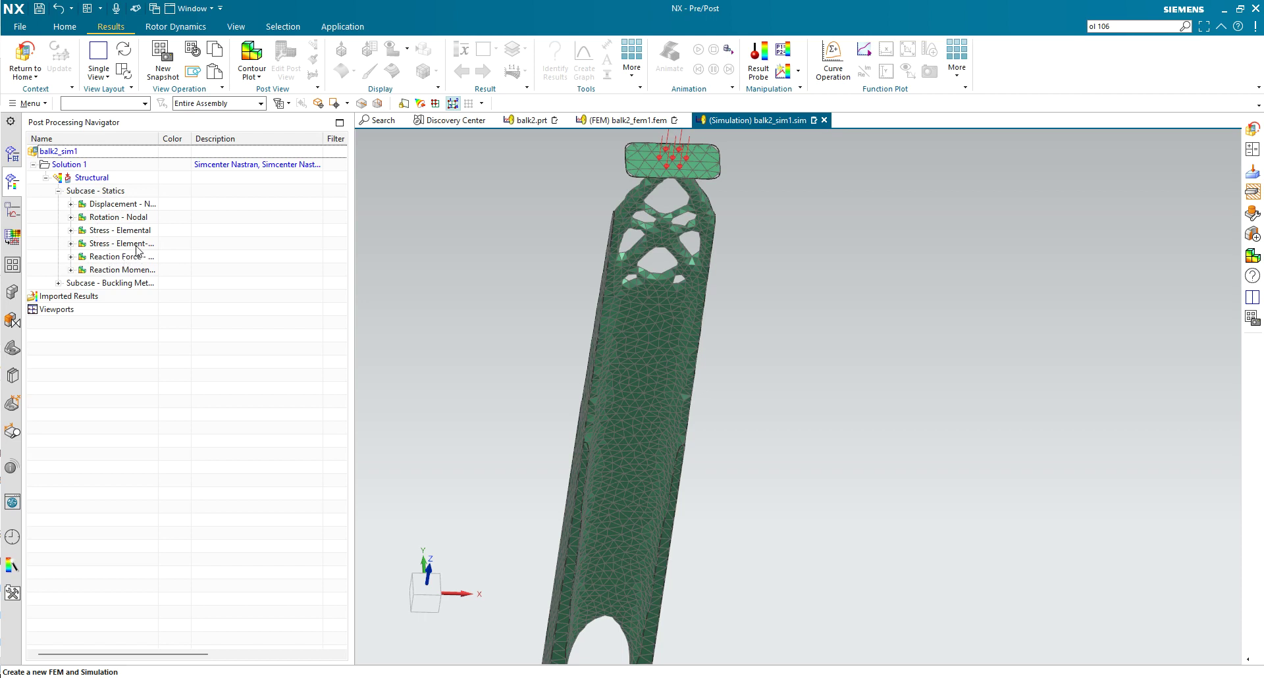
pyautogui.click(57, 284)
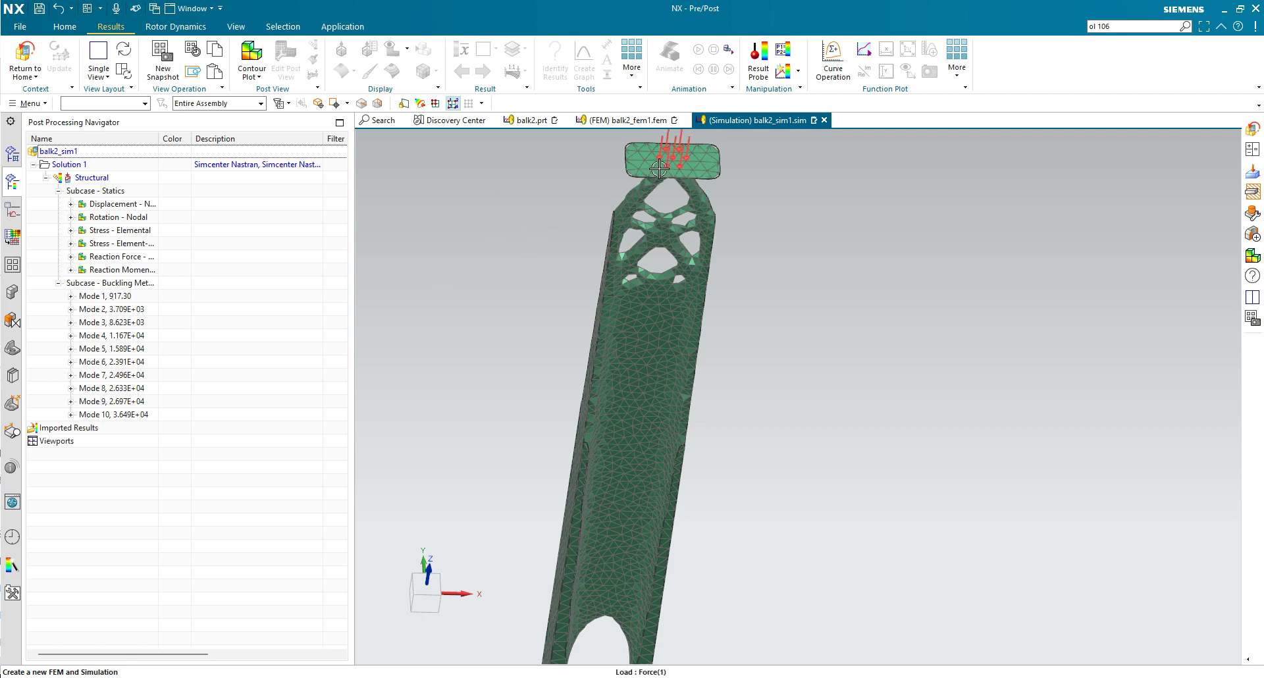
pyautogui.click(71, 296)
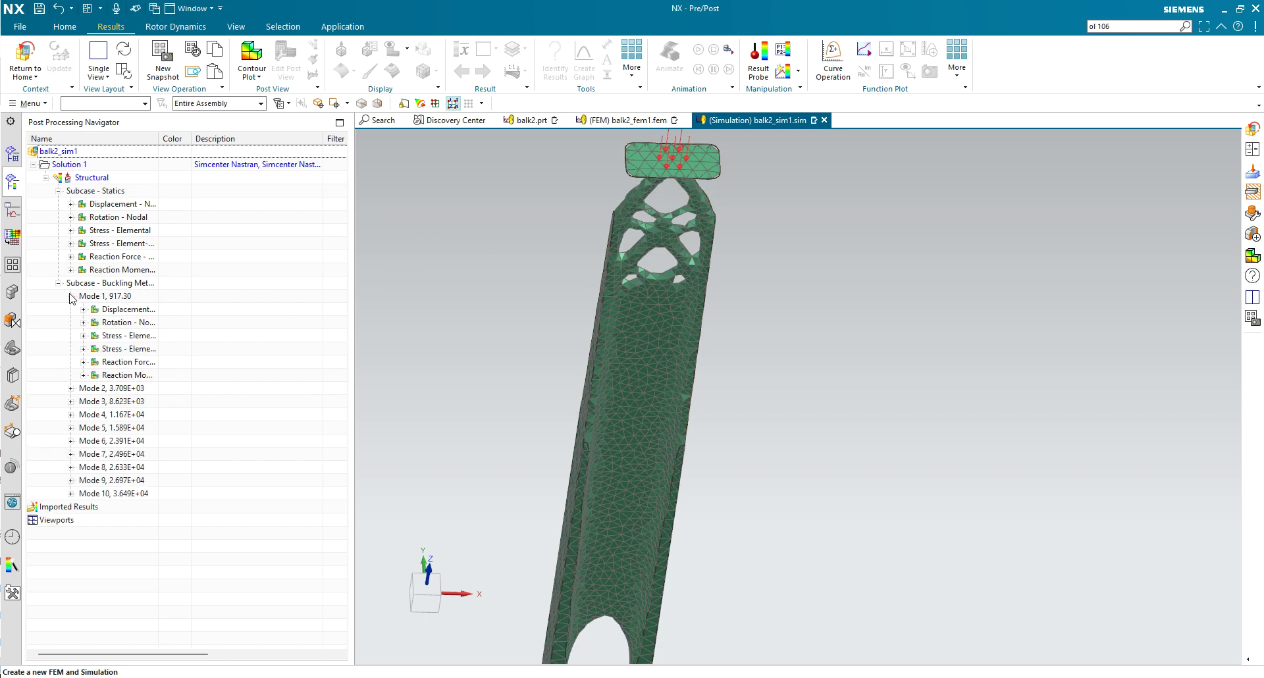
pyautogui.click(84, 310)
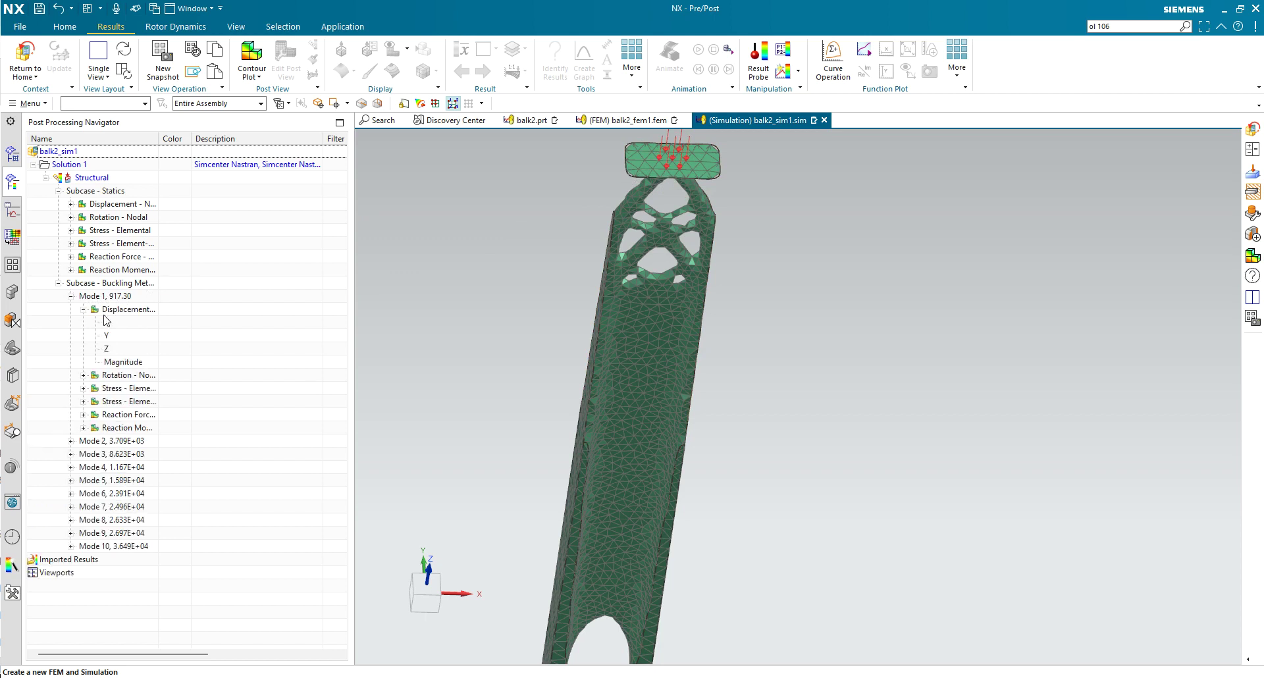
pyautogui.doubleClick(125, 365)
pyautogui.moveTo(782, 424)
pyautogui.mouseDown(button='middle')
pyautogui.moveTo(727, 352)
pyautogui.moveTo(669, 358)
pyautogui.mouseUp(button='middle')
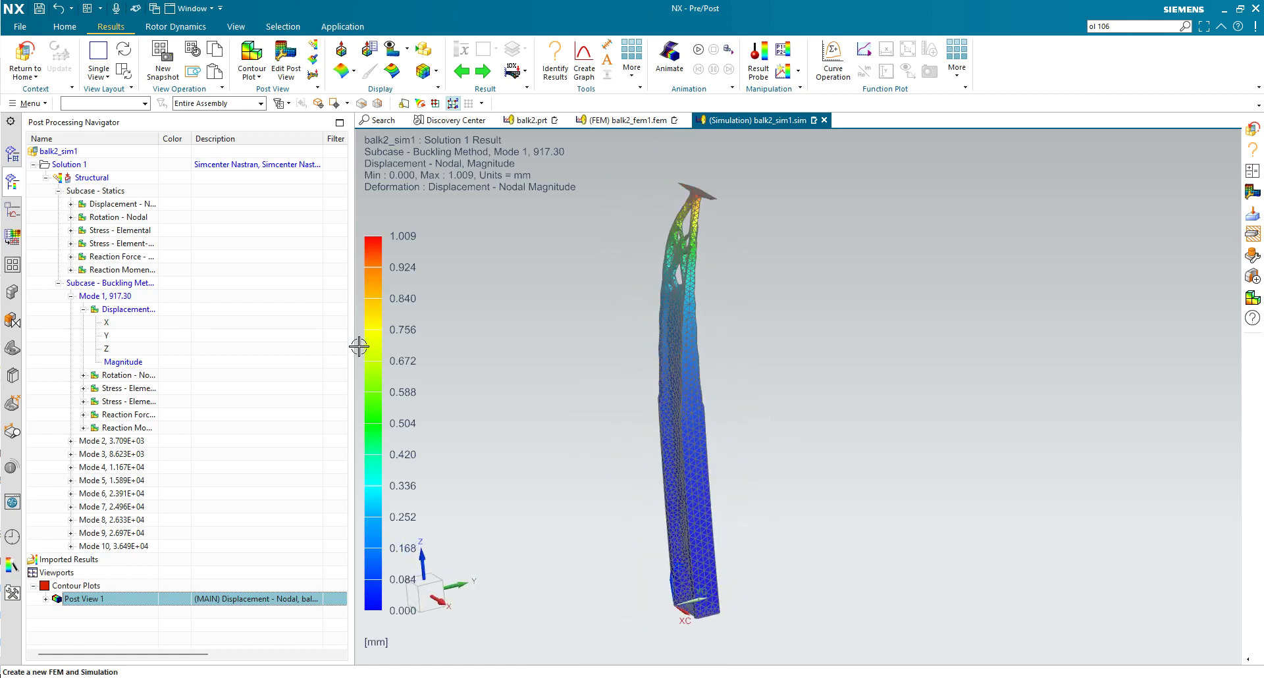
# Step: Plot the Mode 2 buckling displacement Magnitude contour
pyautogui.click(72, 441)
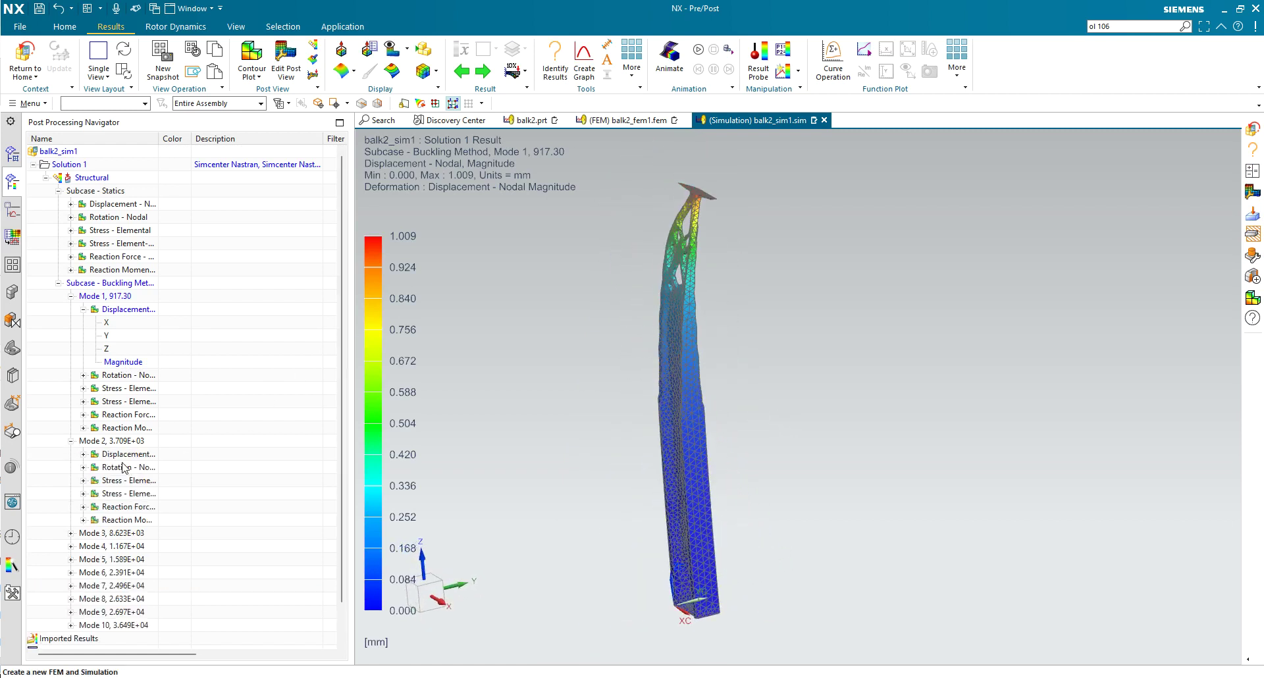
pyautogui.click(84, 454)
pyautogui.doubleClick(126, 508)
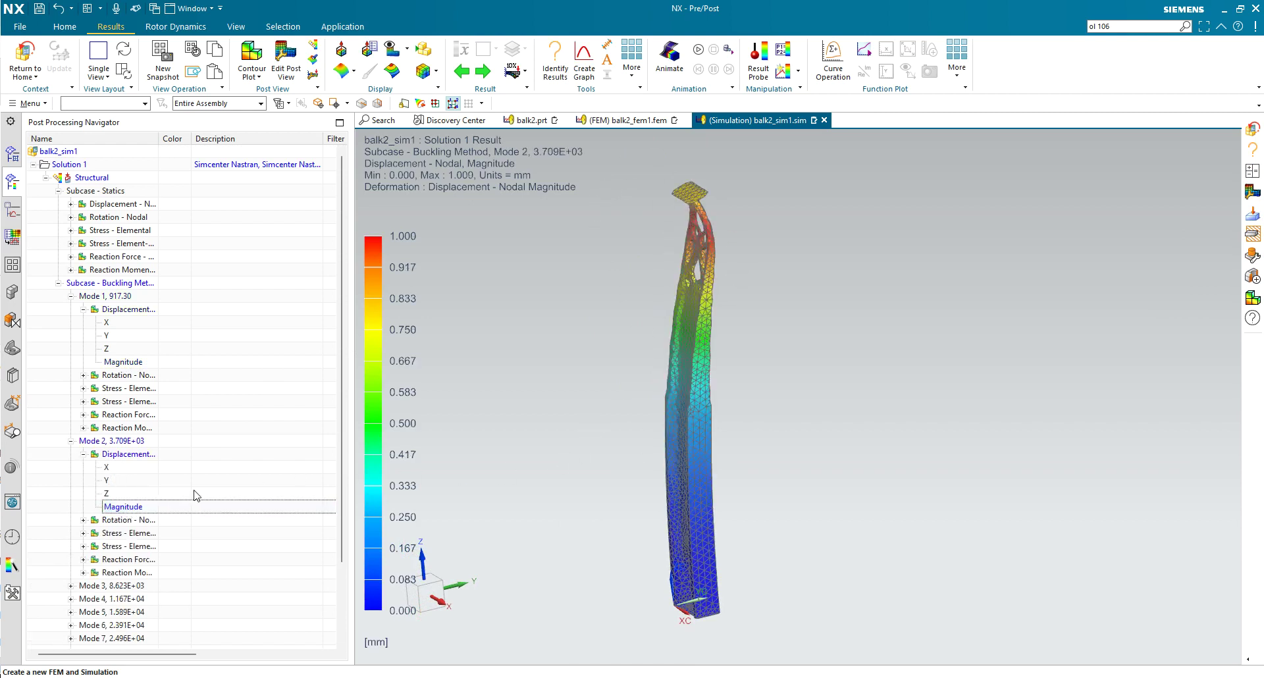
# Step: Plot the Mode 3 displacement Magnitude contour and view the beam lengthwise
pyautogui.click(70, 586)
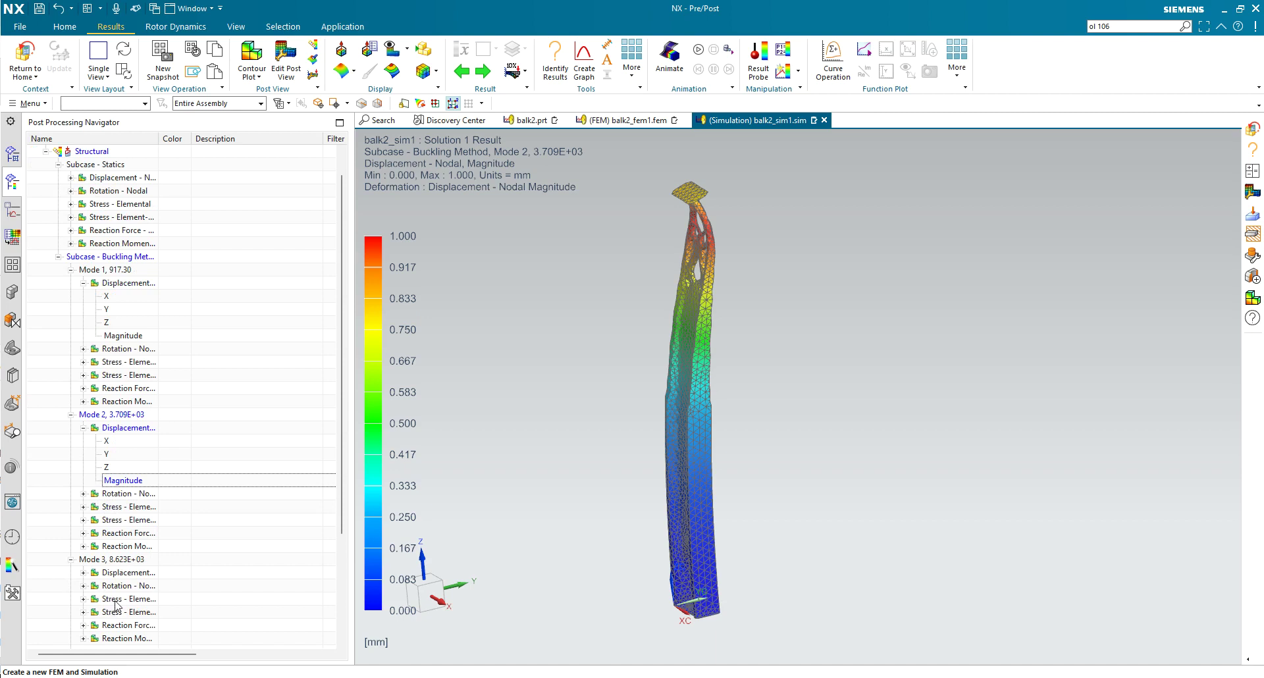
pyautogui.click(84, 573)
pyautogui.click(127, 626)
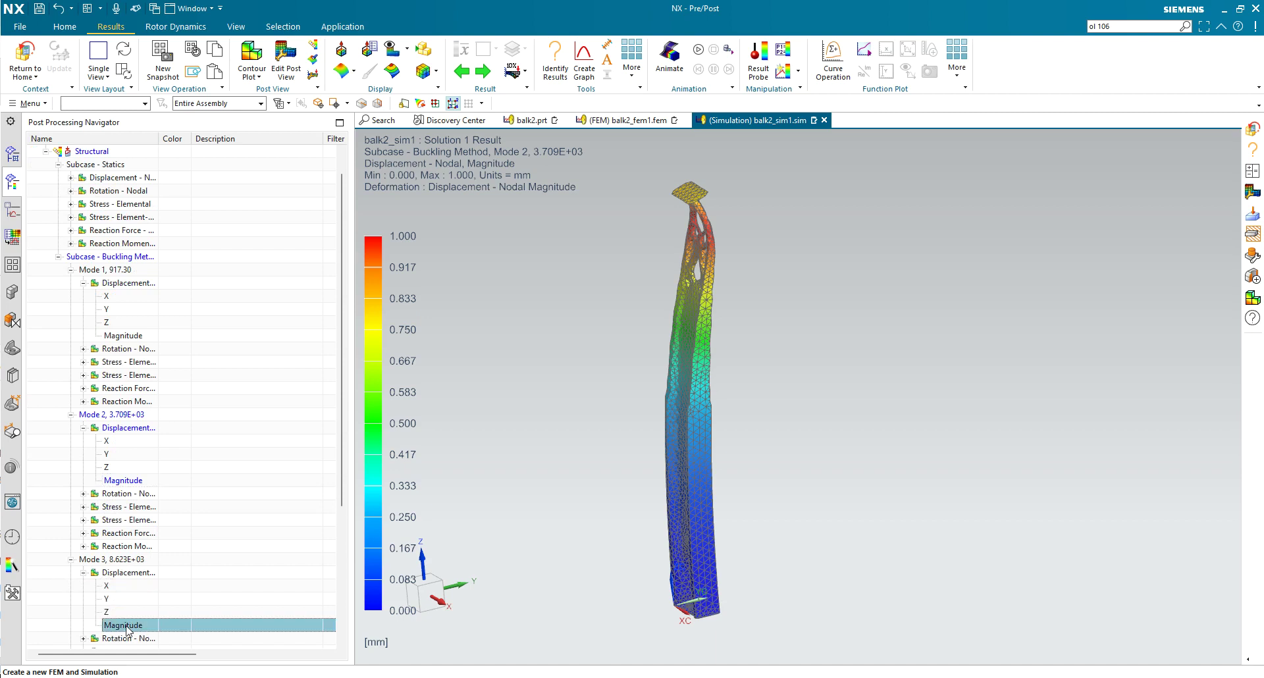
pyautogui.doubleClick(127, 627)
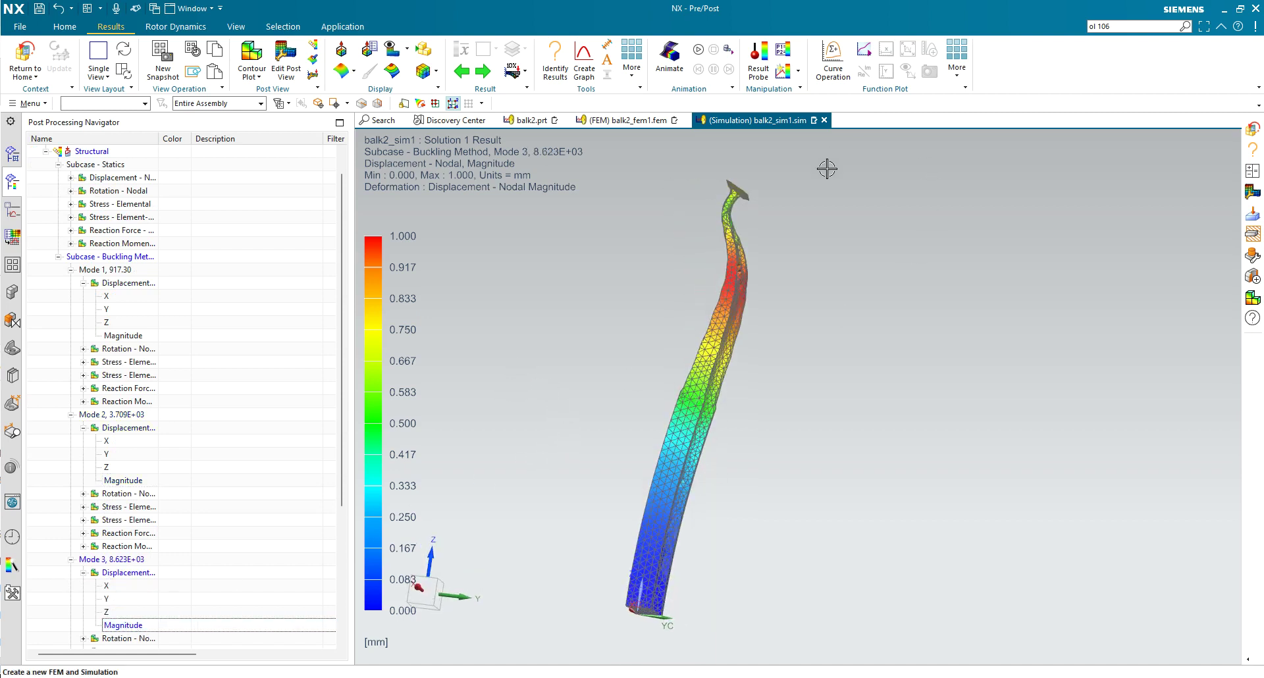
pyautogui.moveTo(596, 405)
pyautogui.mouseDown(button='middle')
pyautogui.moveTo(696, 456)
pyautogui.moveTo(691, 367)
pyautogui.moveTo(678, 472)
pyautogui.moveTo(729, 520)
pyautogui.moveTo(686, 443)
pyautogui.mouseUp(button='middle')
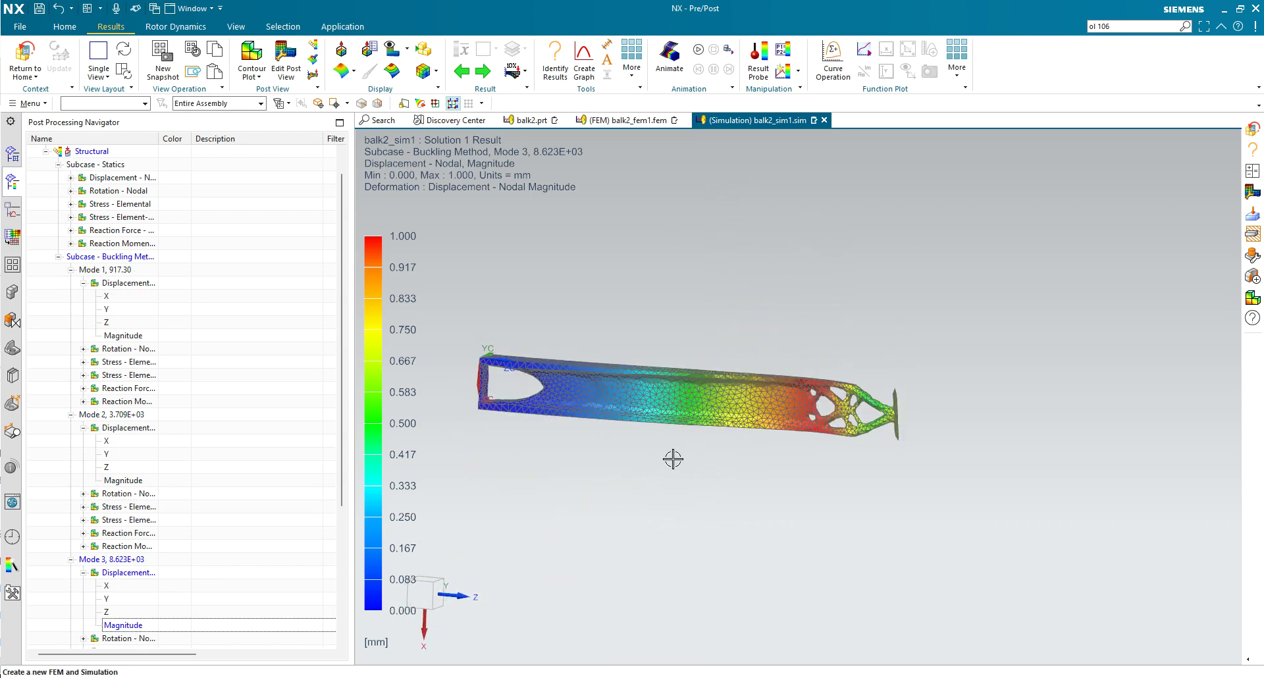